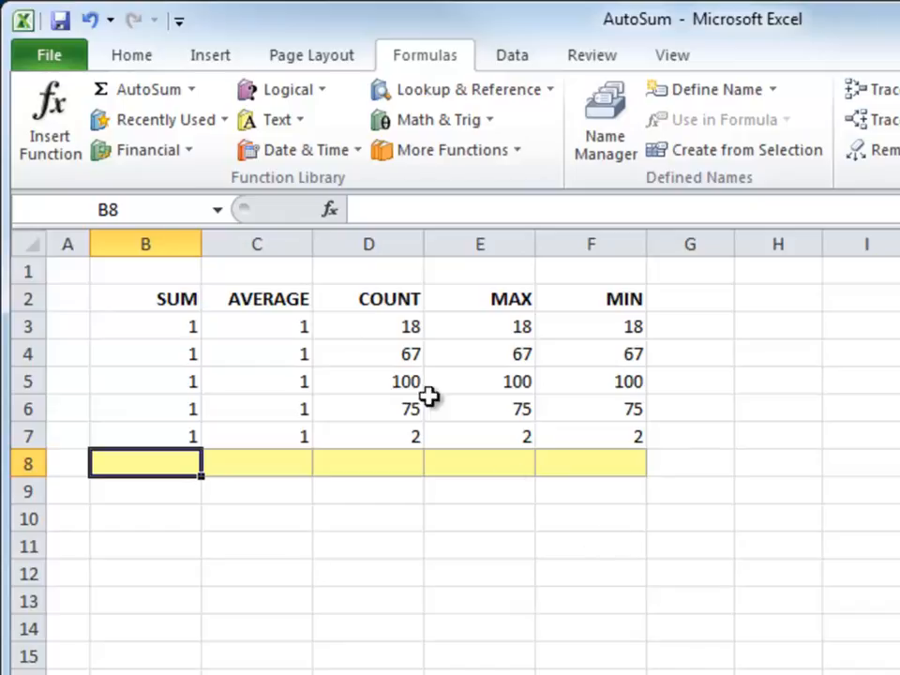
- Insert an AutoSum formula =SUM(B3:B7) in B8 to total the SUM column, showing 5
{"action": "left_click", "coordinate": [143, 92]}
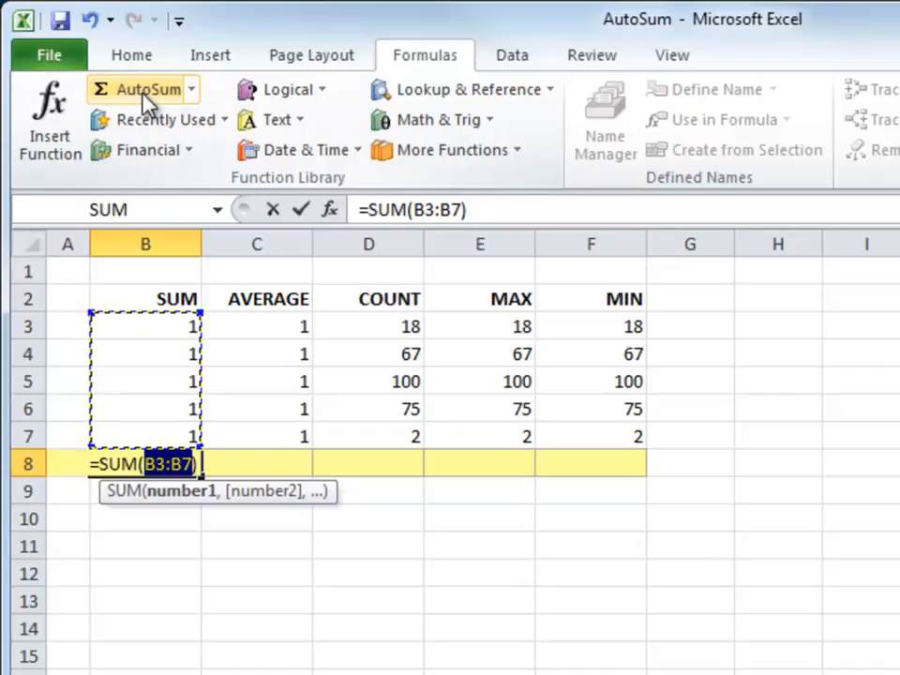
{"action": "key", "text": "Tab"}
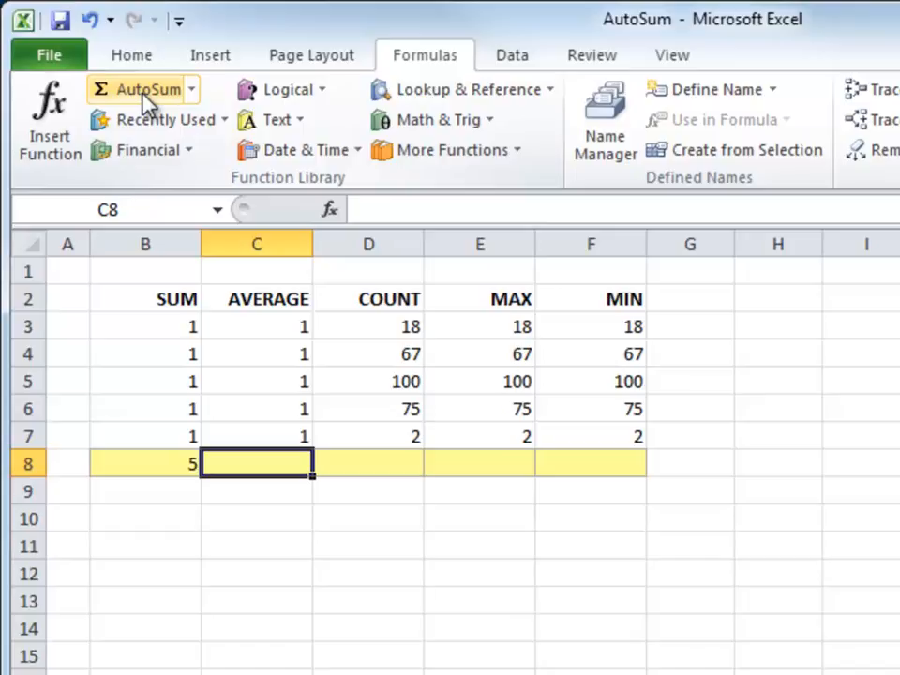
{"action": "type", "text": "=AVERAG"}
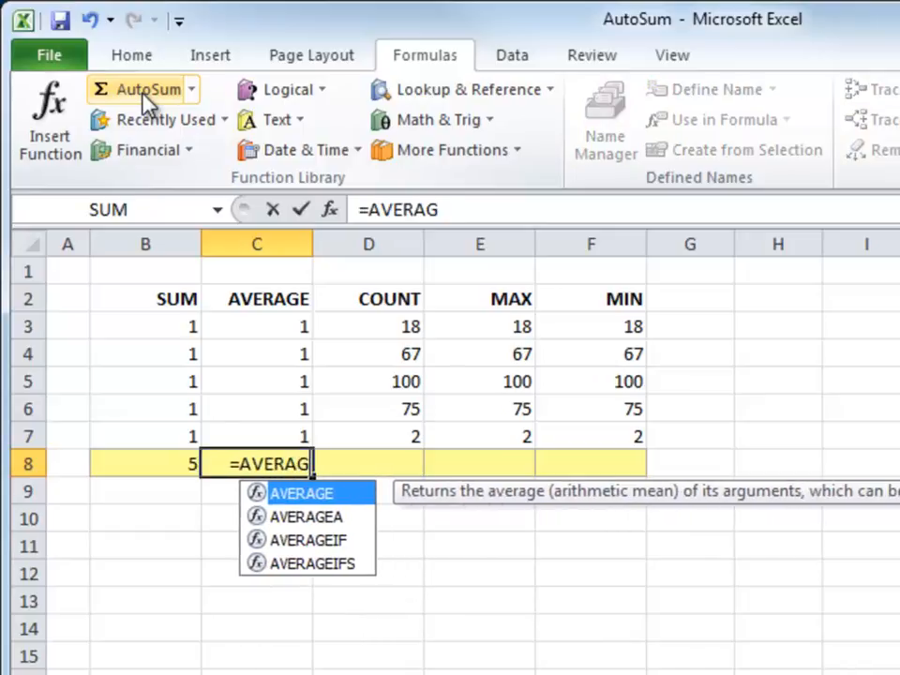
{"action": "type", "text": "E("}
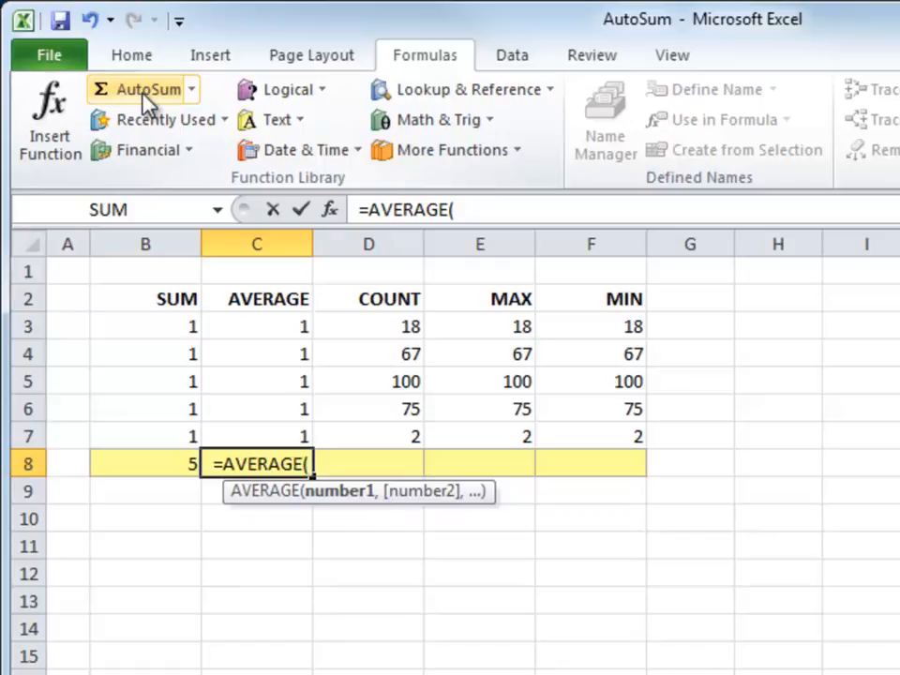
{"action": "left_click_drag", "start_coordinate": [281, 322], "coordinate": [277, 432]}
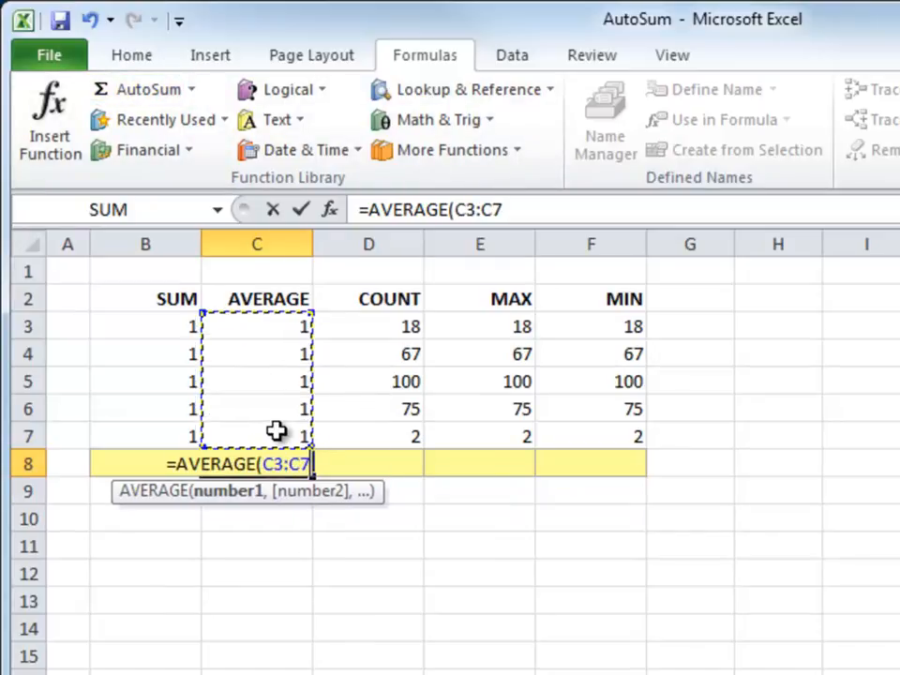
{"action": "key", "text": "Tab"}
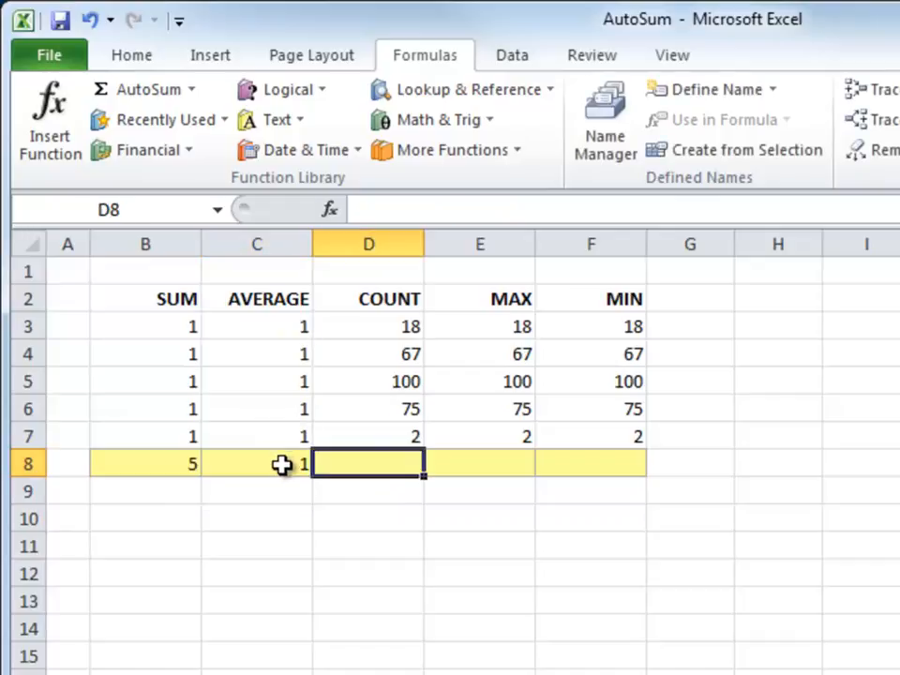
{"action": "left_click", "coordinate": [283, 463]}
{"action": "key", "text": "Delete"}
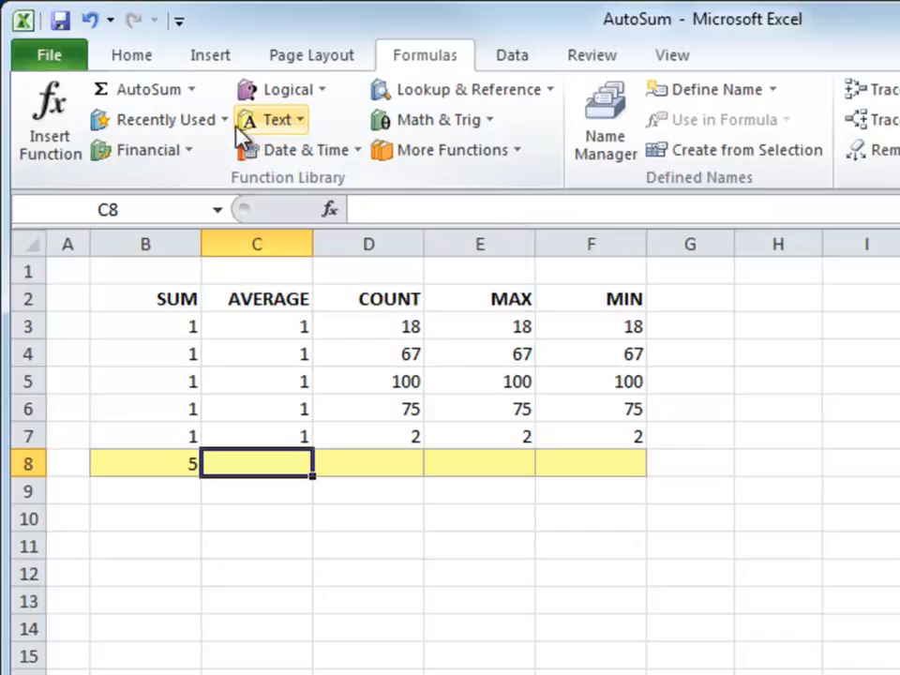
- Enter =AVERAGE(C3:C7) in C8 from the AutoSum list, giving 1
{"action": "left_click", "coordinate": [192, 90]}
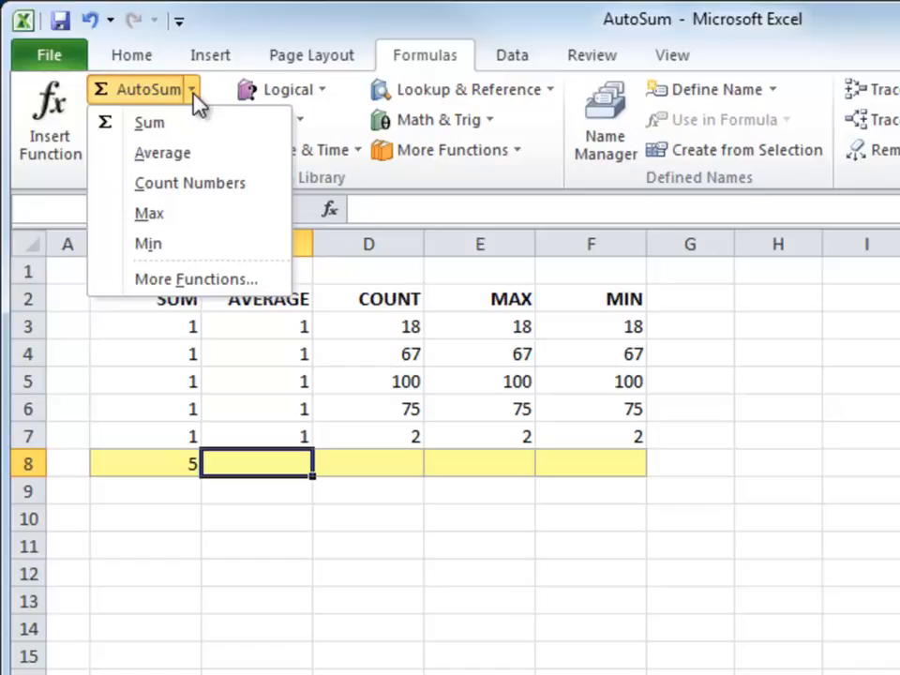
{"action": "left_click", "coordinate": [175, 152]}
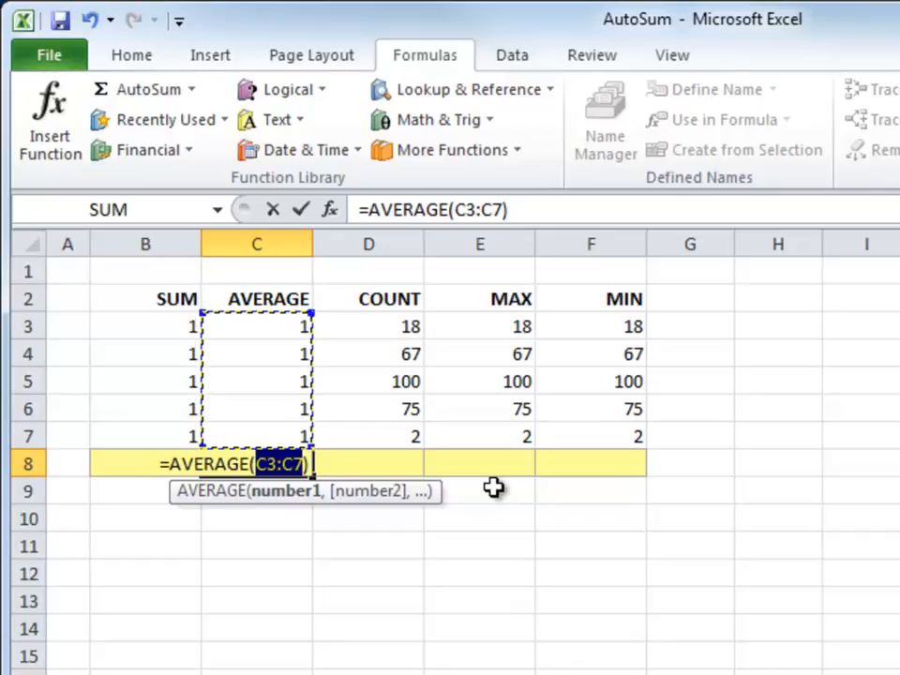
{"action": "key", "text": "Tab"}
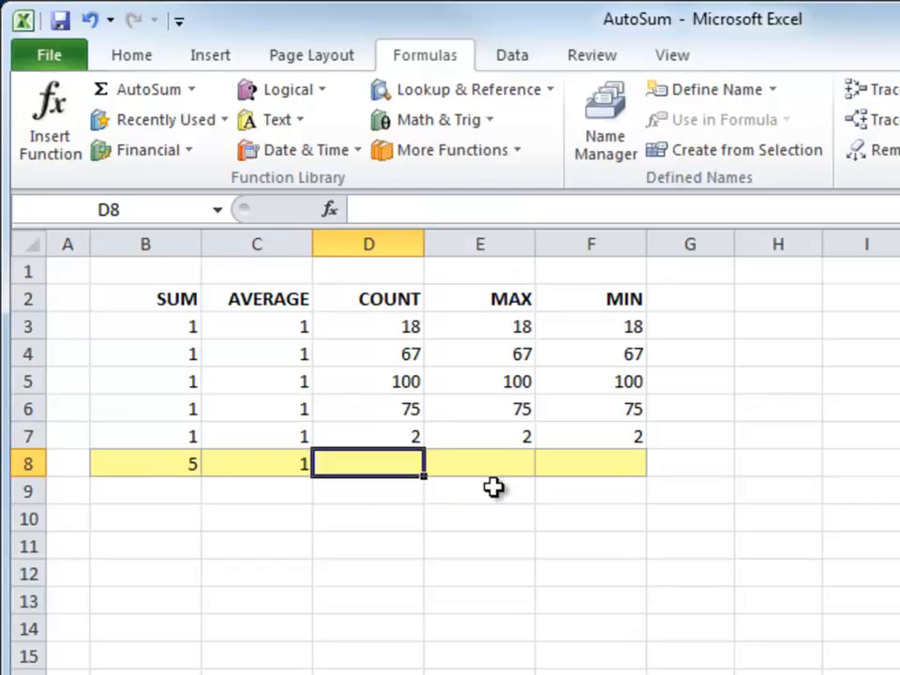
- Enter =COUNT(D3:D7) in D8 with Count Numbers, giving 5
{"action": "left_click", "coordinate": [408, 326]}
{"action": "key", "text": "Down"}
{"action": "key", "text": "Down"}
{"action": "key", "text": "Down"}
{"action": "key", "text": "Down"}
{"action": "key", "text": "Down"}
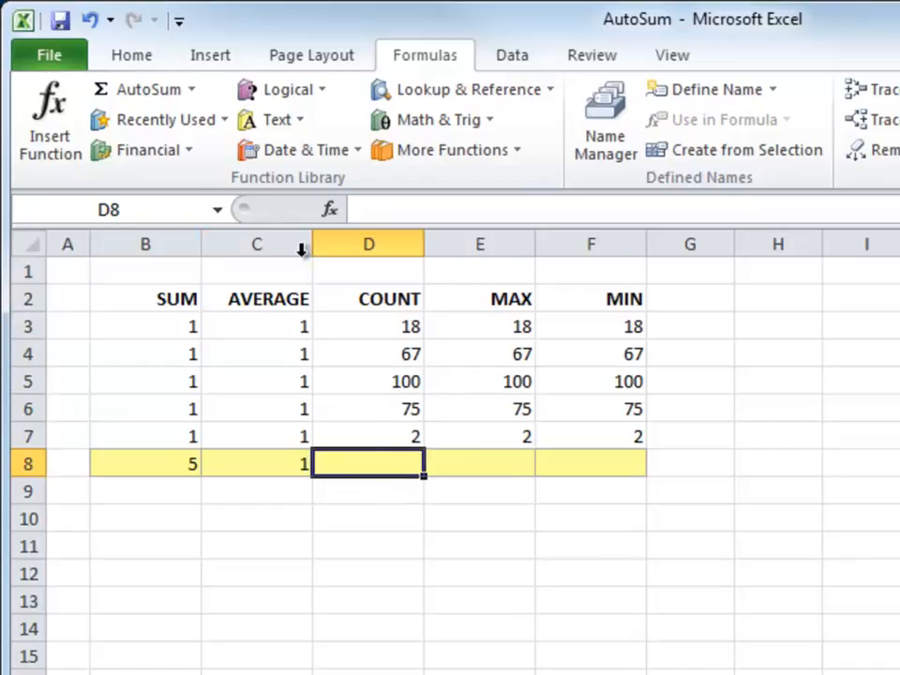
{"action": "left_click", "coordinate": [195, 94]}
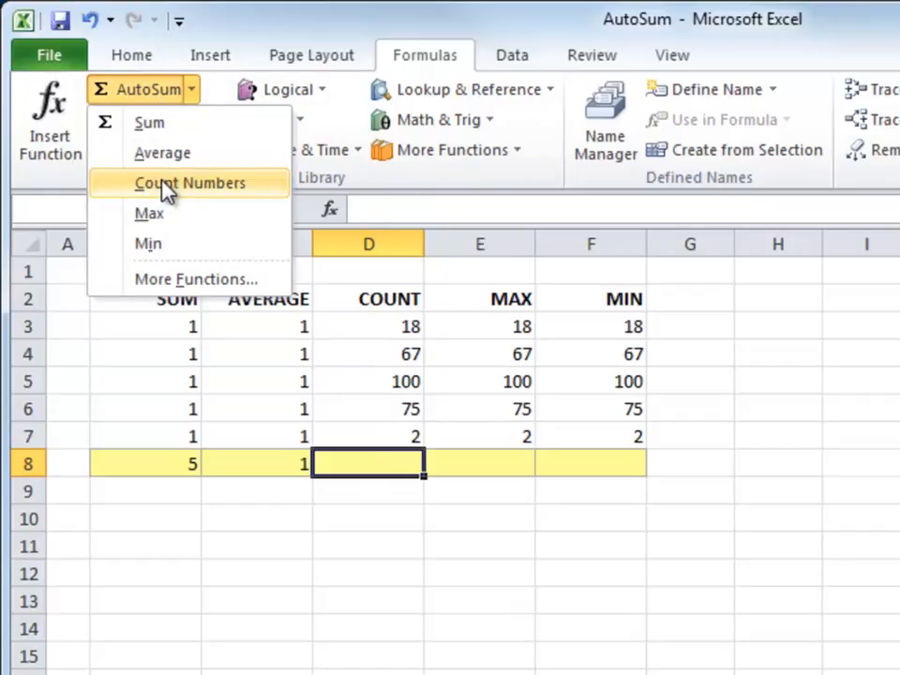
{"action": "left_click", "coordinate": [187, 183]}
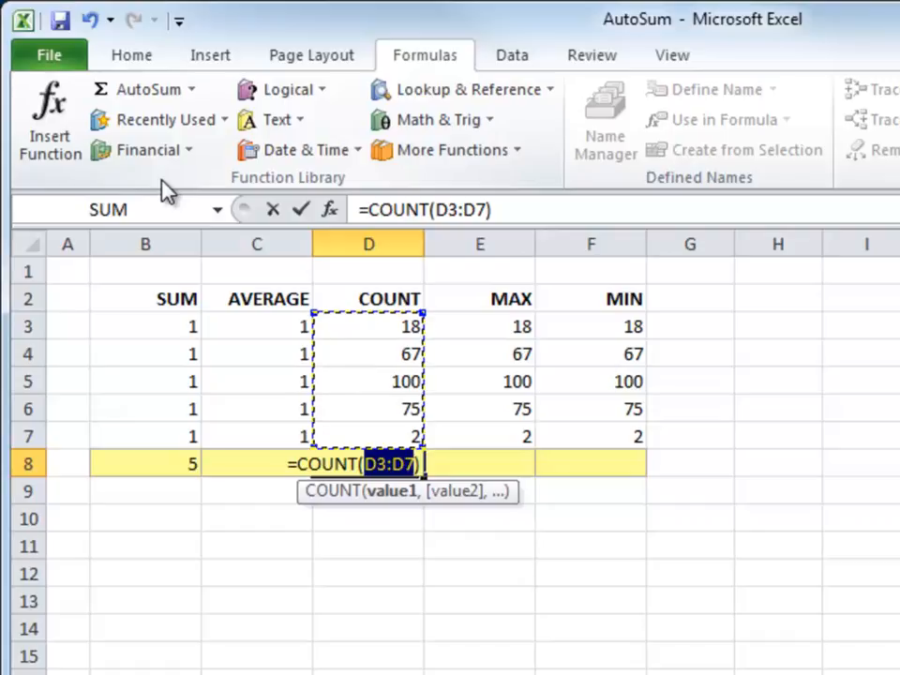
{"action": "key", "text": "Tab"}
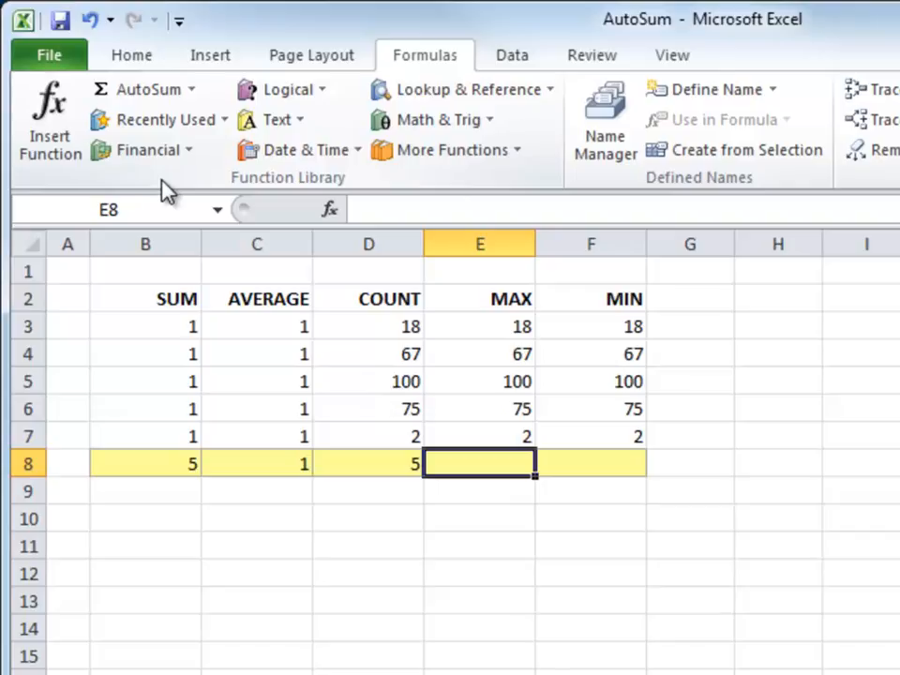
- Enter =MAX(E3:E7) in E8 from the AutoSum list, giving 100
{"action": "left_click_drag", "start_coordinate": [511, 330], "coordinate": [493, 436]}
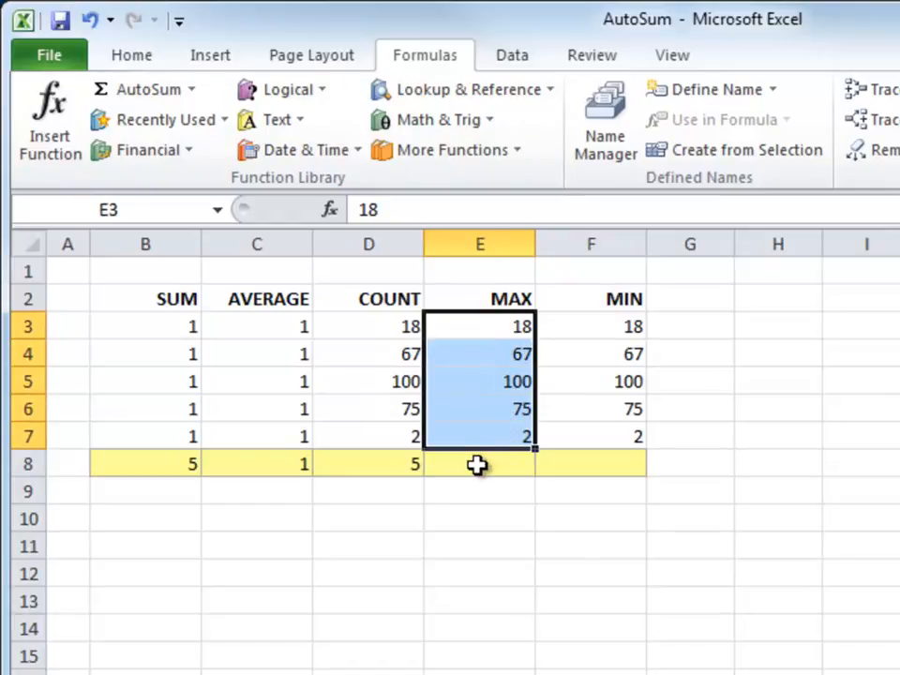
{"action": "left_click", "coordinate": [477, 465]}
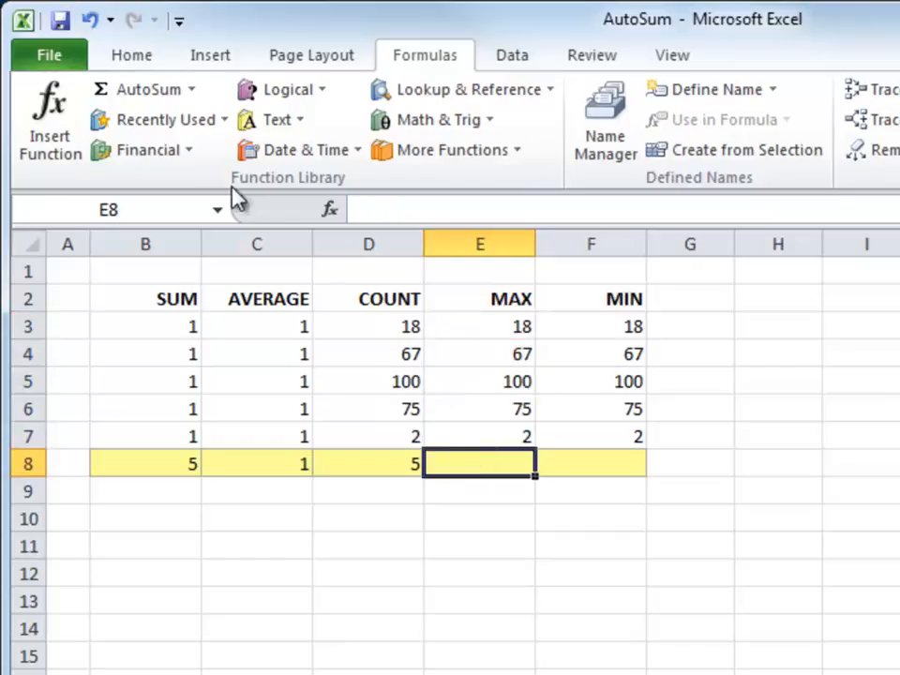
{"action": "left_click", "coordinate": [194, 92]}
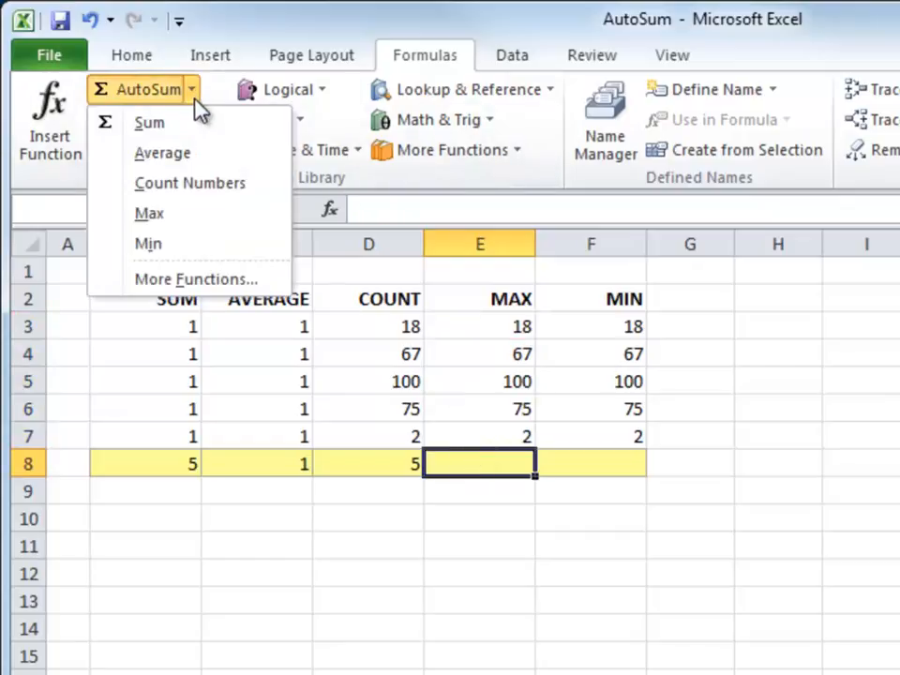
{"action": "left_click", "coordinate": [168, 223]}
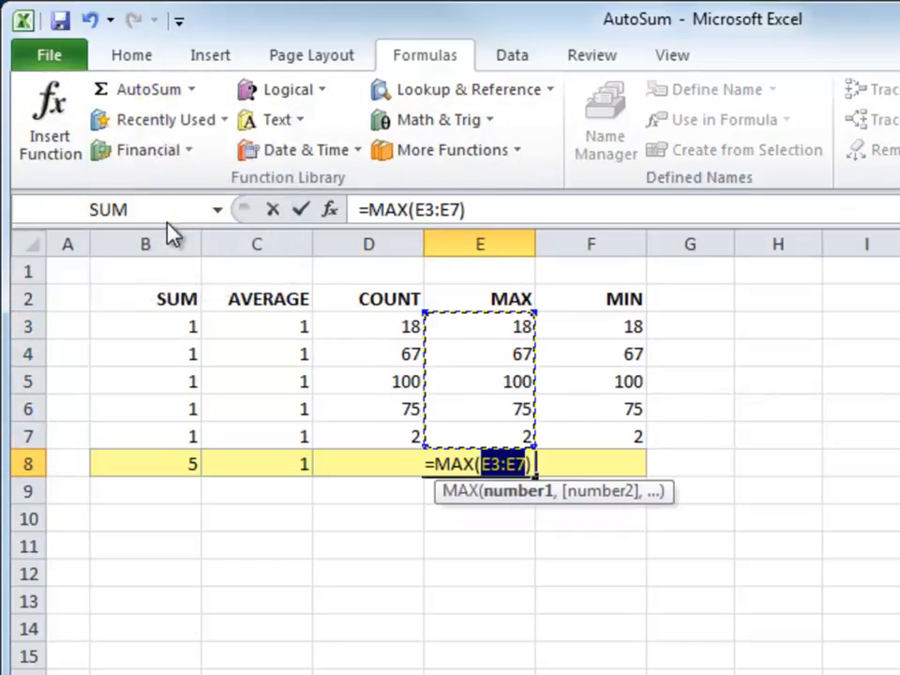
{"action": "key", "text": "Tab"}
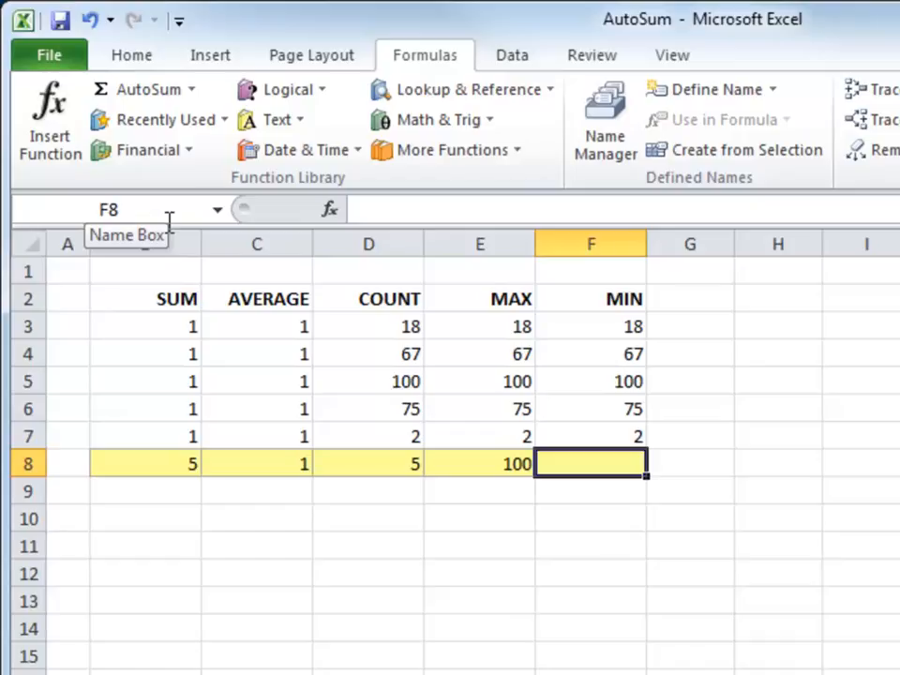
- Enter =MIN(F3:F7) in F8 from the AutoSum list, giving 2
{"action": "left_click_drag", "start_coordinate": [615, 324], "coordinate": [608, 433]}
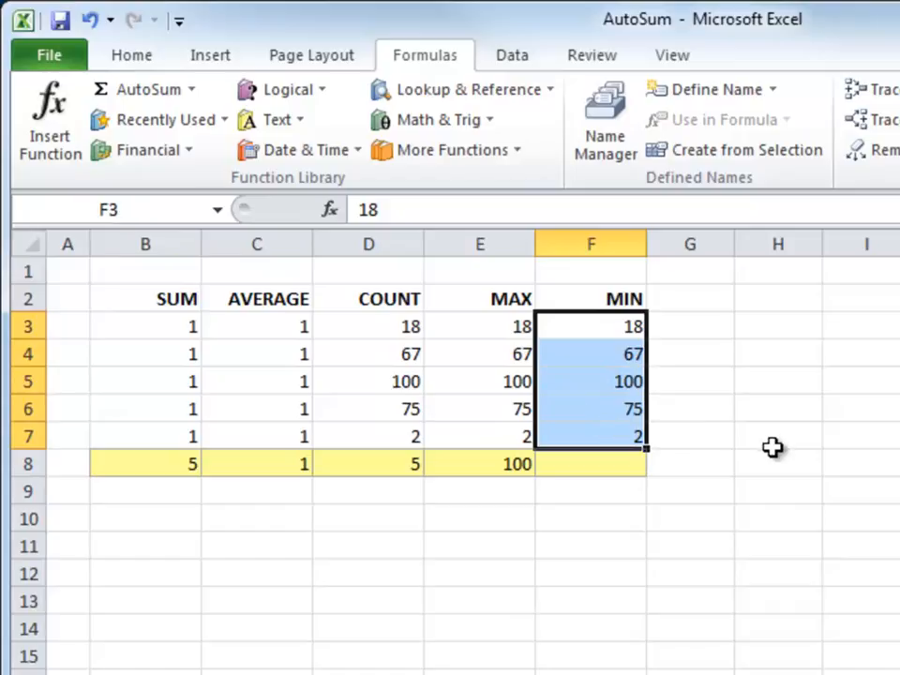
{"action": "left_click", "coordinate": [610, 467]}
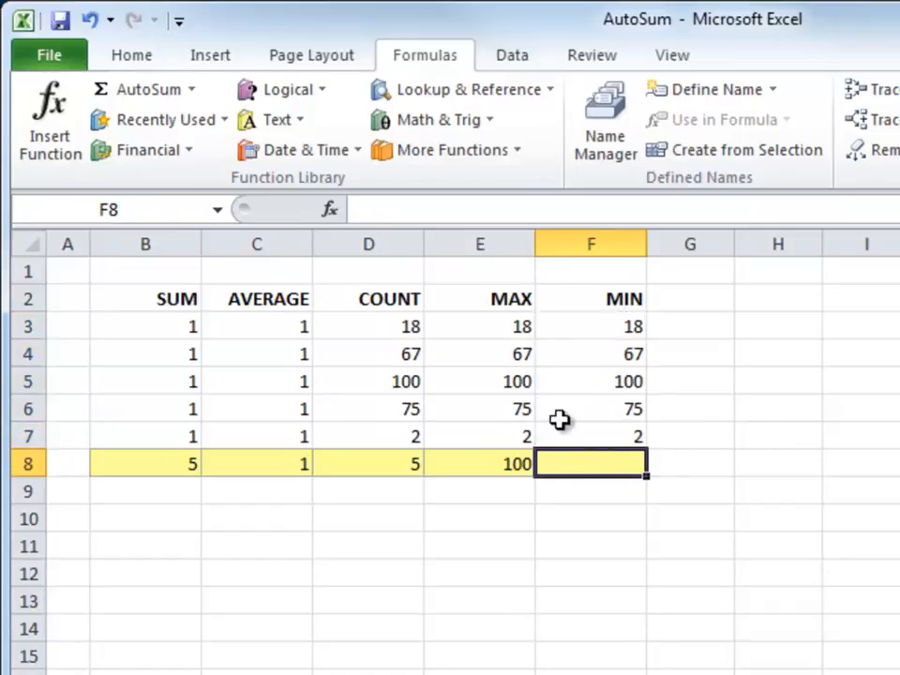
{"action": "left_click", "coordinate": [192, 91]}
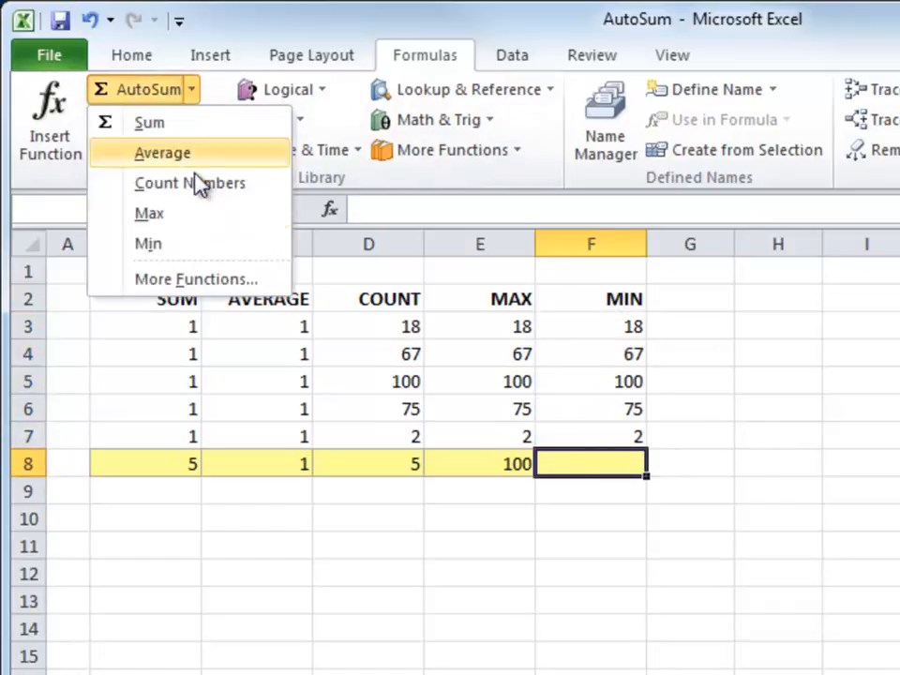
{"action": "left_click", "coordinate": [186, 246]}
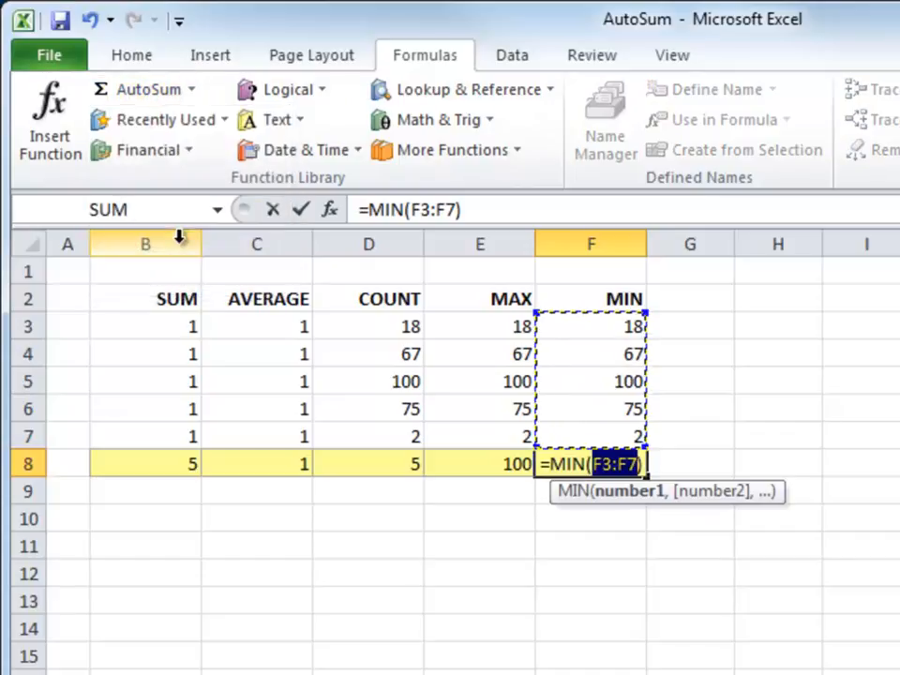
{"action": "key", "text": "Return"}
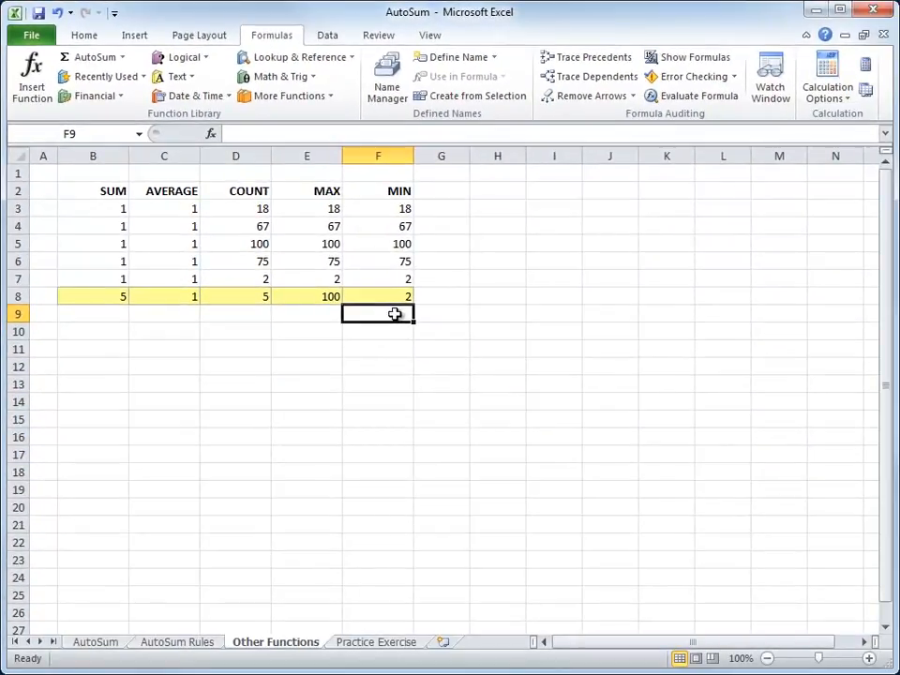
- Select the five SUM values to read Average 1, Count 5 and Sum 5 on the status bar
{"action": "left_click_drag", "start_coordinate": [115, 209], "coordinate": [116, 273]}
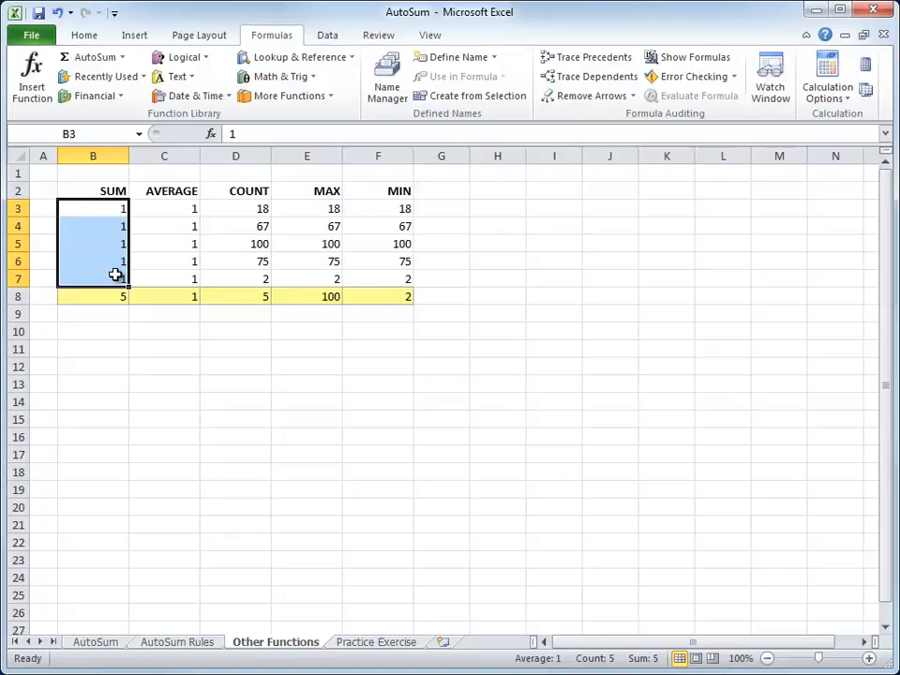
{"action": "left_click", "coordinate": [119, 226]}
{"action": "left_click_drag", "start_coordinate": [120, 227], "coordinate": [112, 273]}
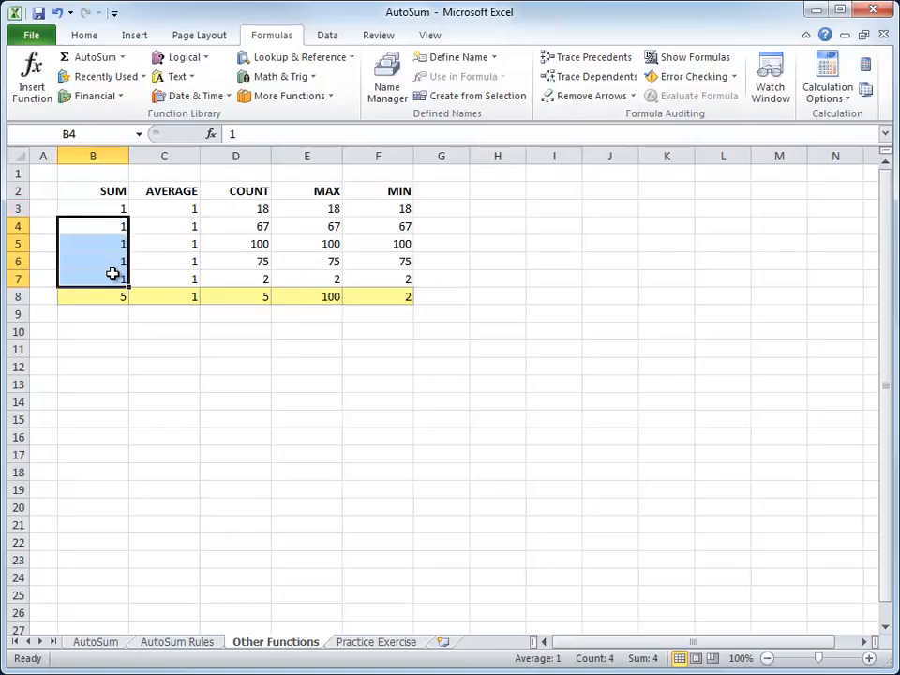
{"action": "left_click_drag", "start_coordinate": [114, 210], "coordinate": [114, 277]}
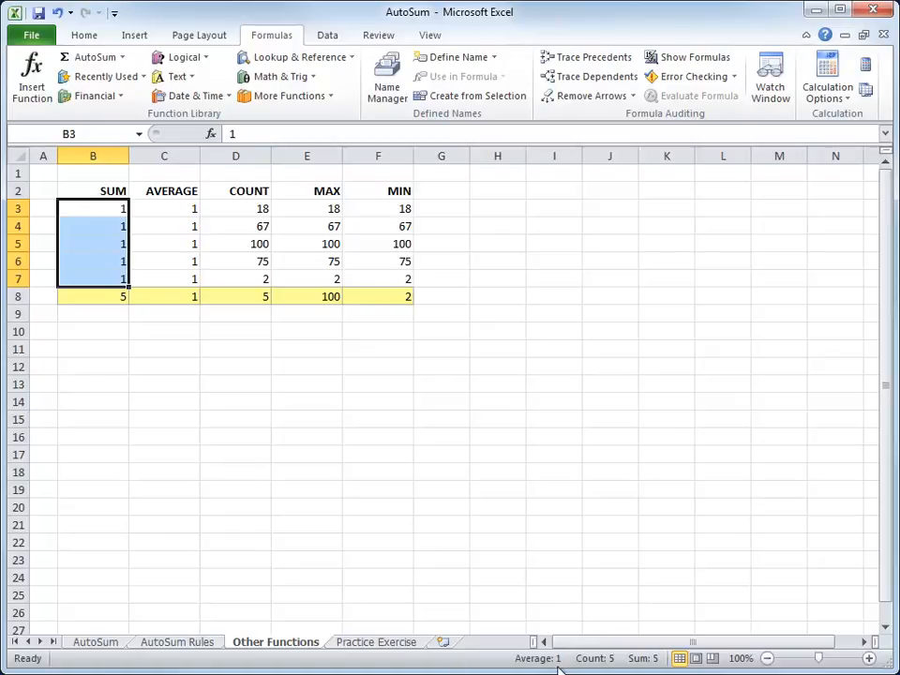
- Turn on Minimum, Maximum and Numerical Count in the status bar statistics
{"action": "right_click", "coordinate": [505, 667]}
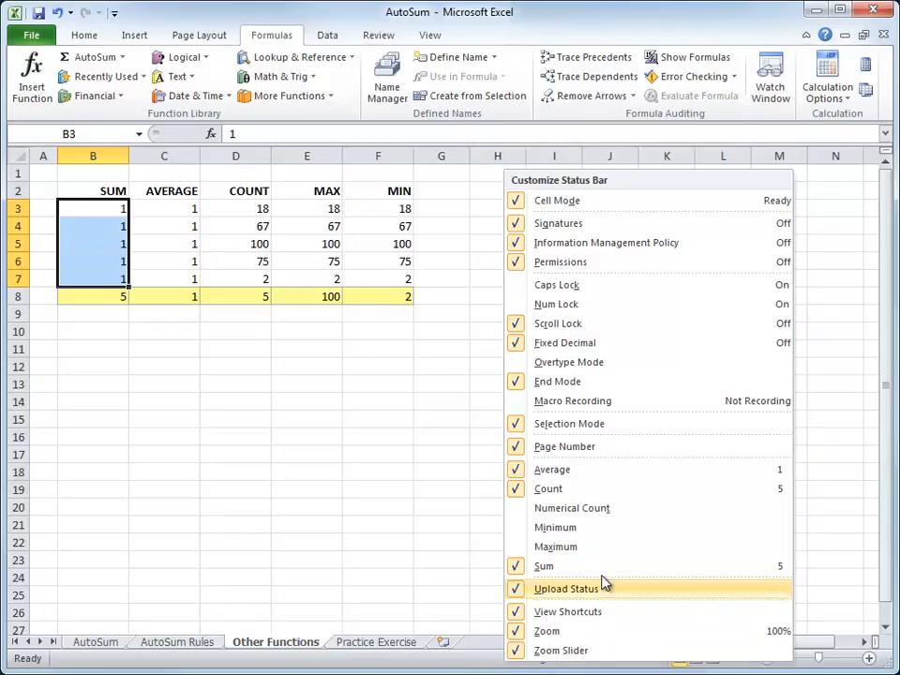
{"action": "left_click", "coordinate": [557, 531]}
{"action": "left_click", "coordinate": [555, 549]}
{"action": "left_click", "coordinate": [551, 518]}
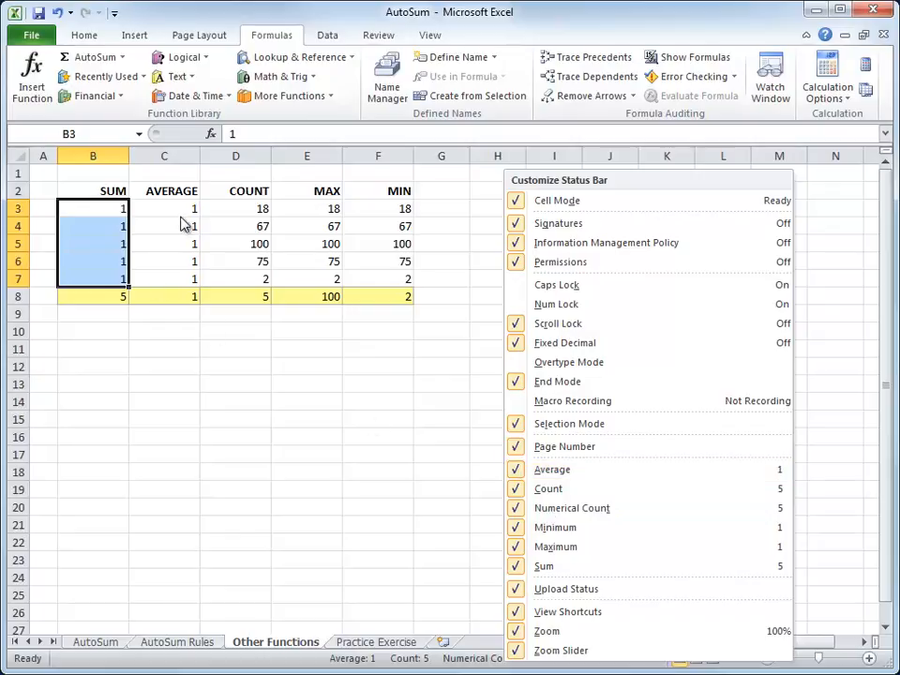
{"action": "key", "text": "Escape"}
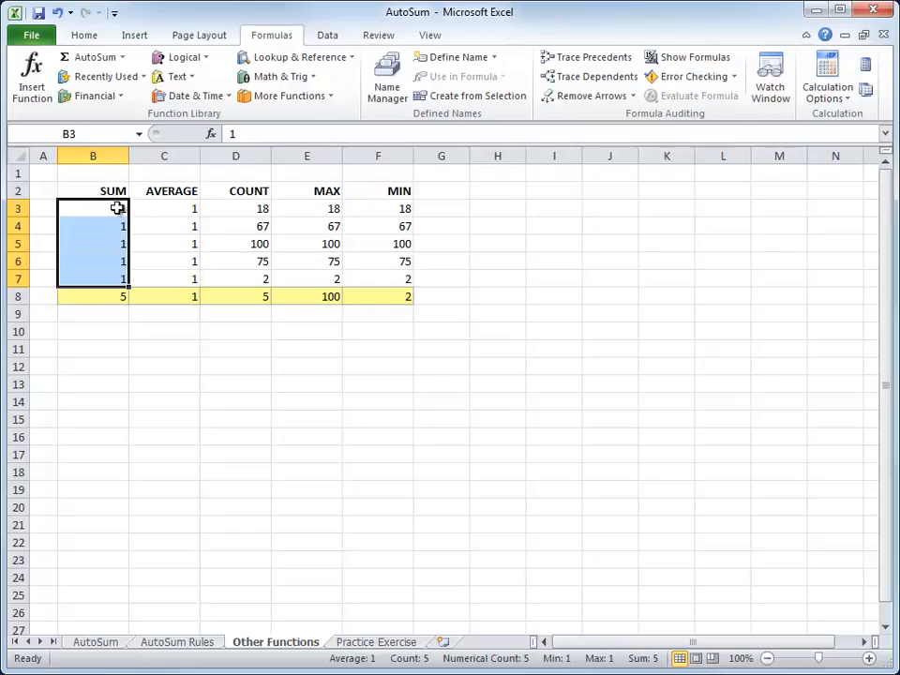
- Compare status bar stats for the MIN and MAX columns, then switch to the Practice Exercise sheet
{"action": "left_click_drag", "start_coordinate": [403, 209], "coordinate": [390, 275]}
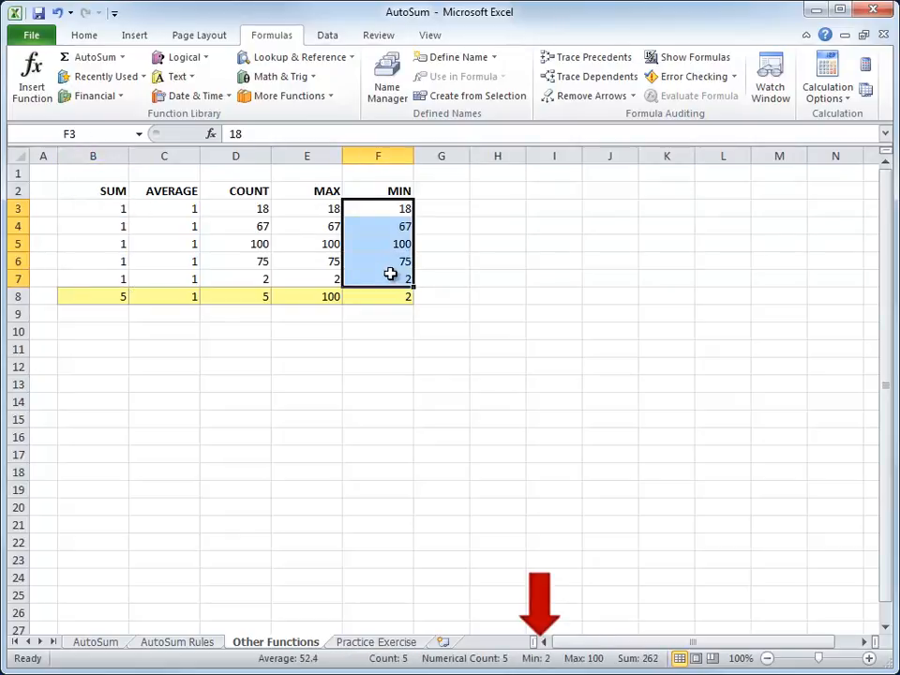
{"action": "left_click_drag", "start_coordinate": [332, 211], "coordinate": [322, 275]}
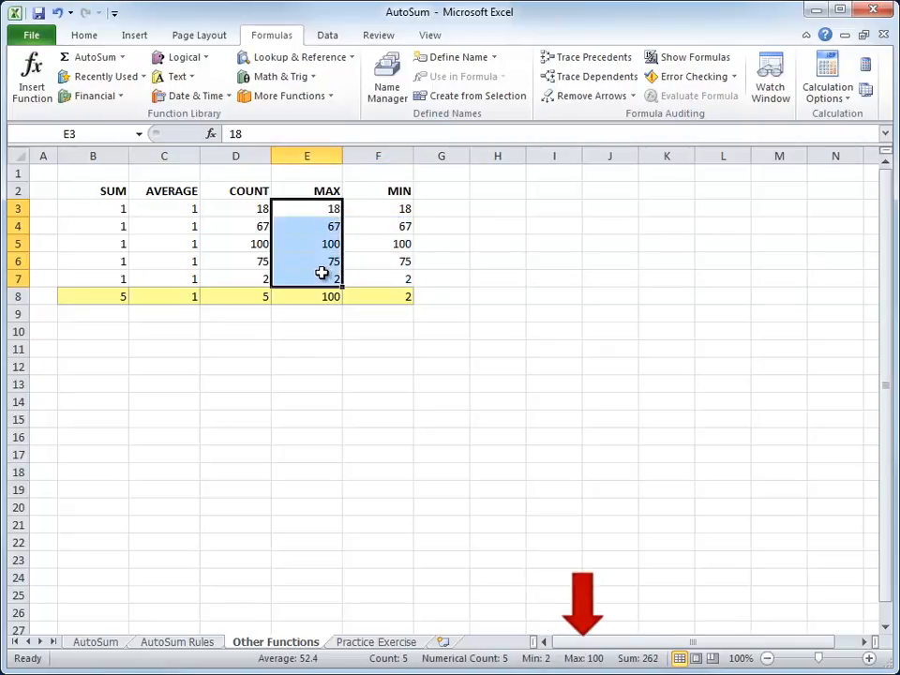
{"action": "left_click", "coordinate": [317, 296]}
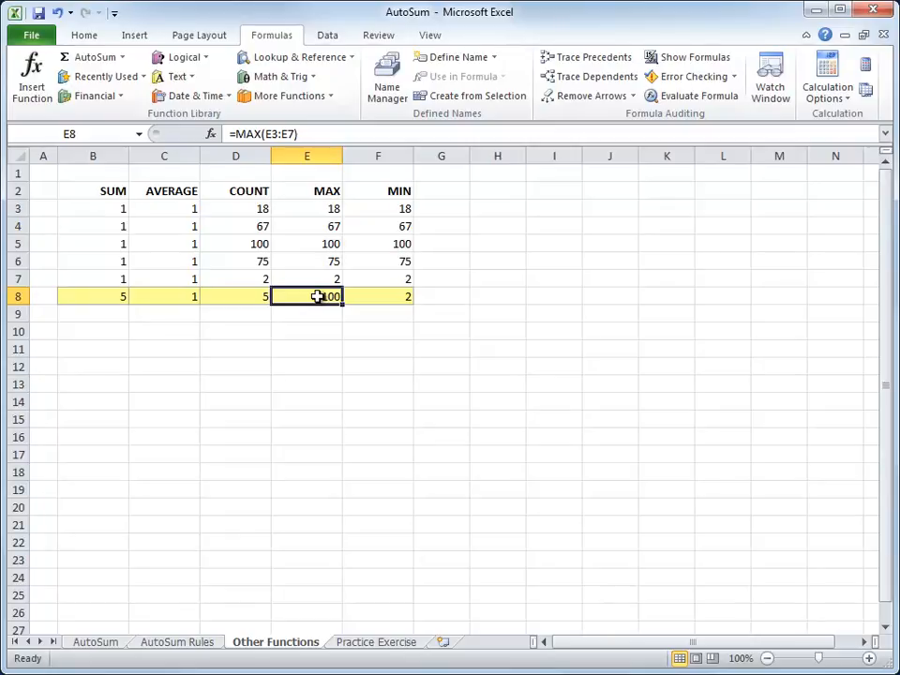
{"action": "left_click", "coordinate": [375, 647]}
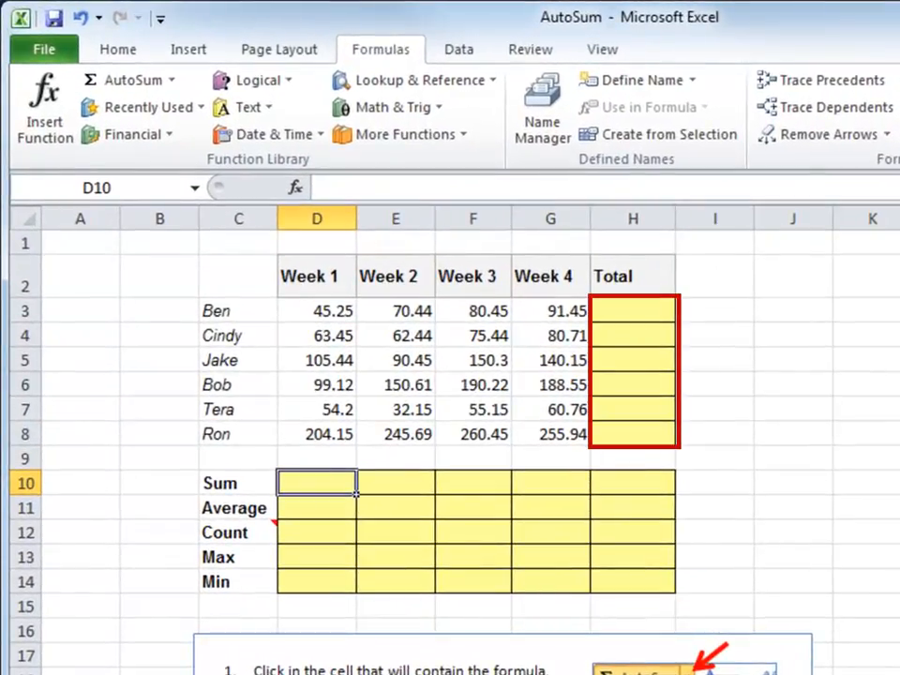
- AutoSum D3:H8 with Alt+= to fill row totals from 287.59 to 966.23
{"action": "left_click", "coordinate": [632, 315]}
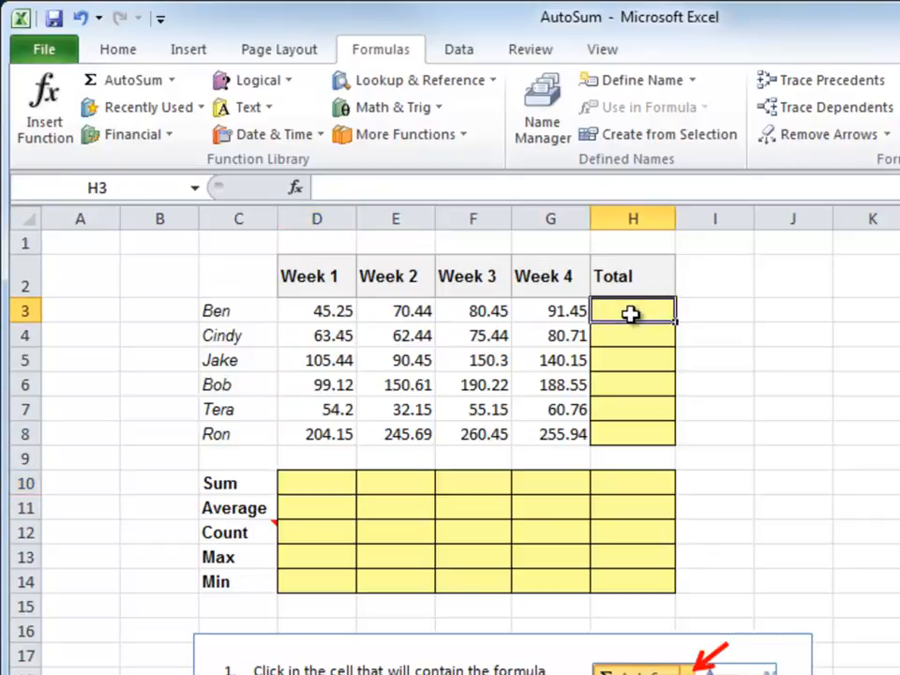
{"action": "left_click_drag", "start_coordinate": [346, 311], "coordinate": [605, 310]}
{"action": "left_click", "coordinate": [558, 313]}
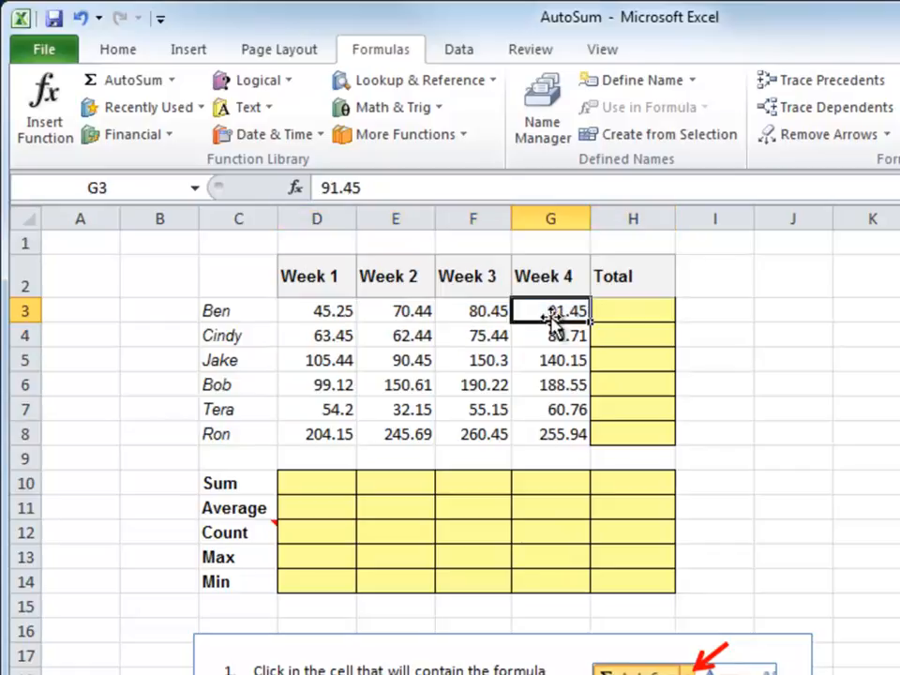
{"action": "left_click_drag", "start_coordinate": [301, 312], "coordinate": [600, 432]}
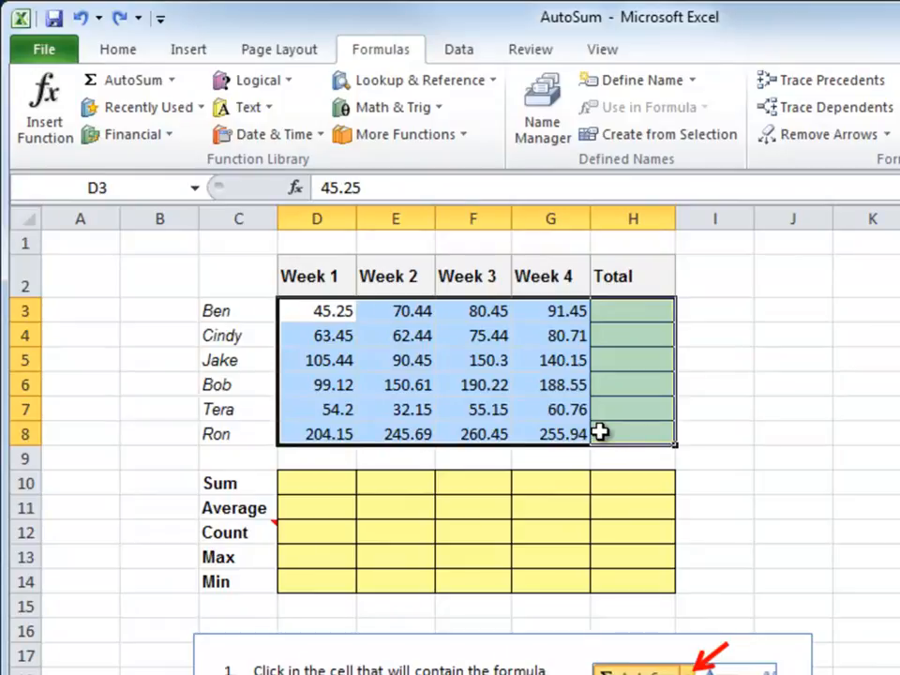
{"action": "key", "text": "alt+equal"}
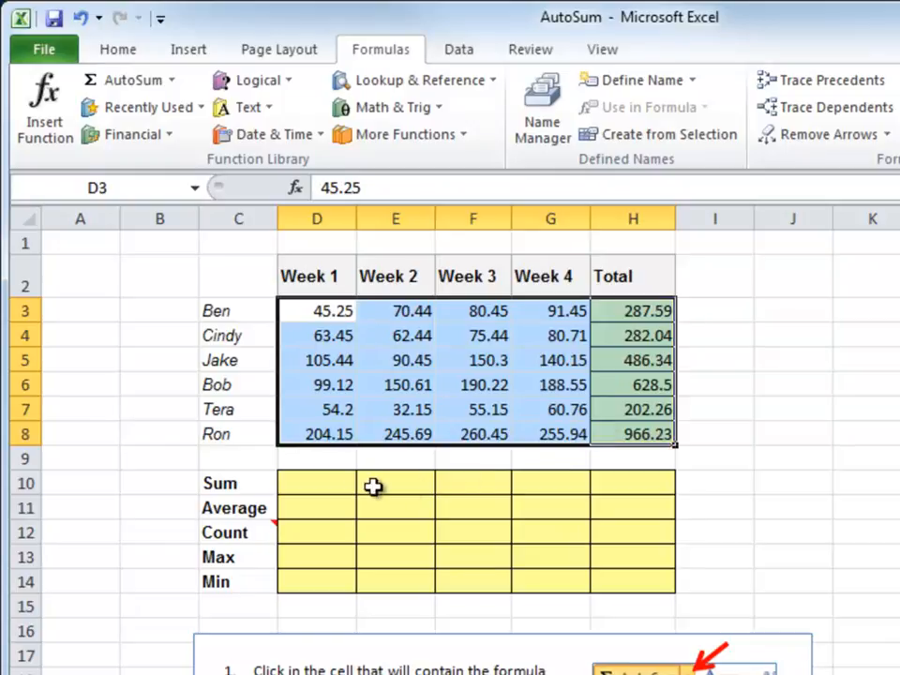
- Enter =SUM(D3:D8) in D10 for the Week 1 total of 571.61
{"action": "left_click", "coordinate": [326, 485]}
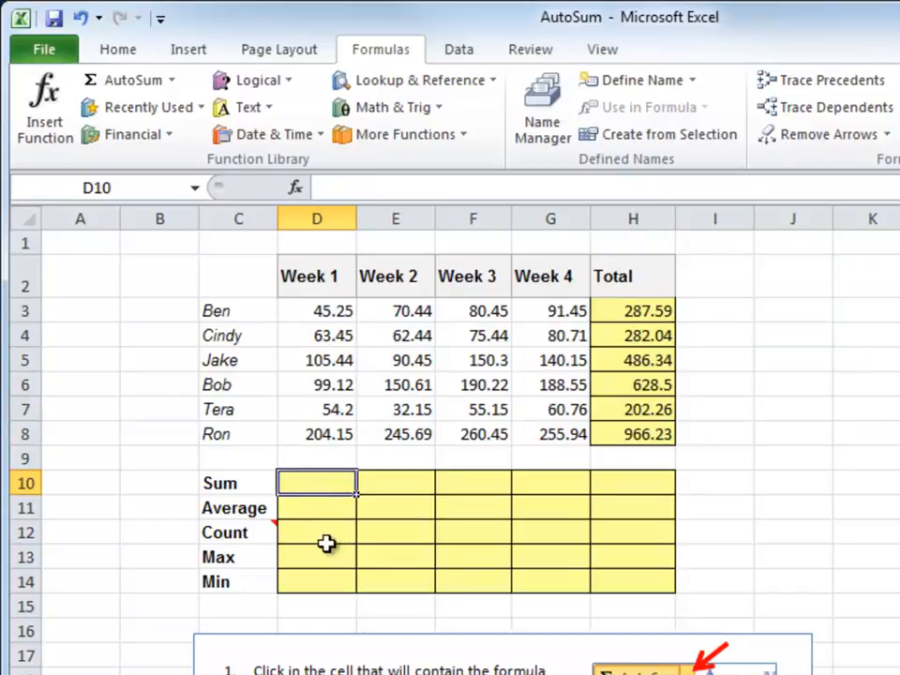
{"action": "left_click_drag", "start_coordinate": [362, 484], "coordinate": [622, 583]}
{"action": "left_click", "coordinate": [325, 486]}
{"action": "left_click_drag", "start_coordinate": [324, 484], "coordinate": [325, 582]}
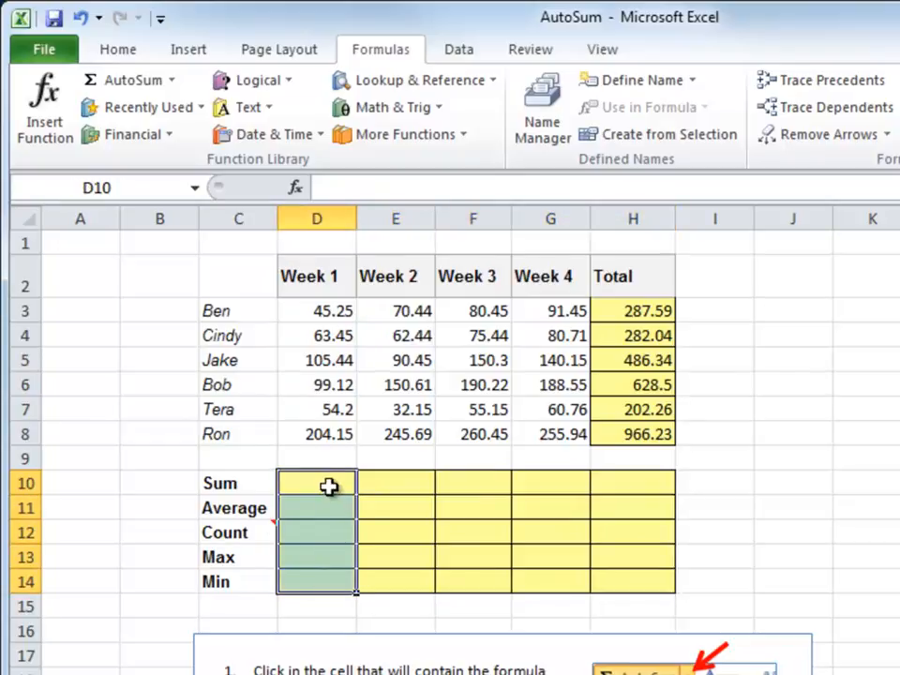
{"action": "left_click", "coordinate": [343, 482]}
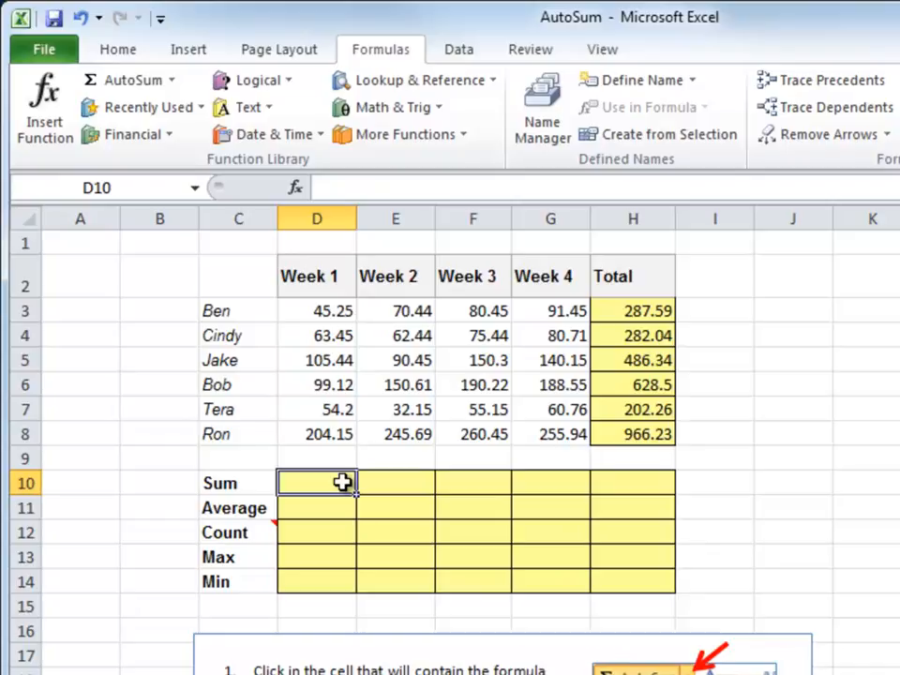
{"action": "key", "text": "alt+equal"}
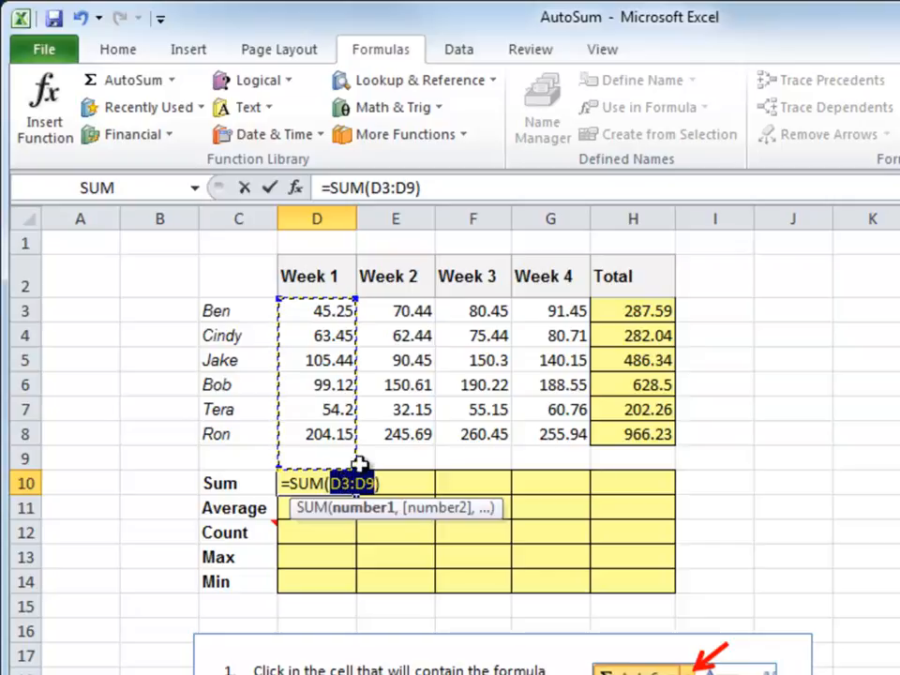
{"action": "left_click_drag", "start_coordinate": [325, 315], "coordinate": [319, 433]}
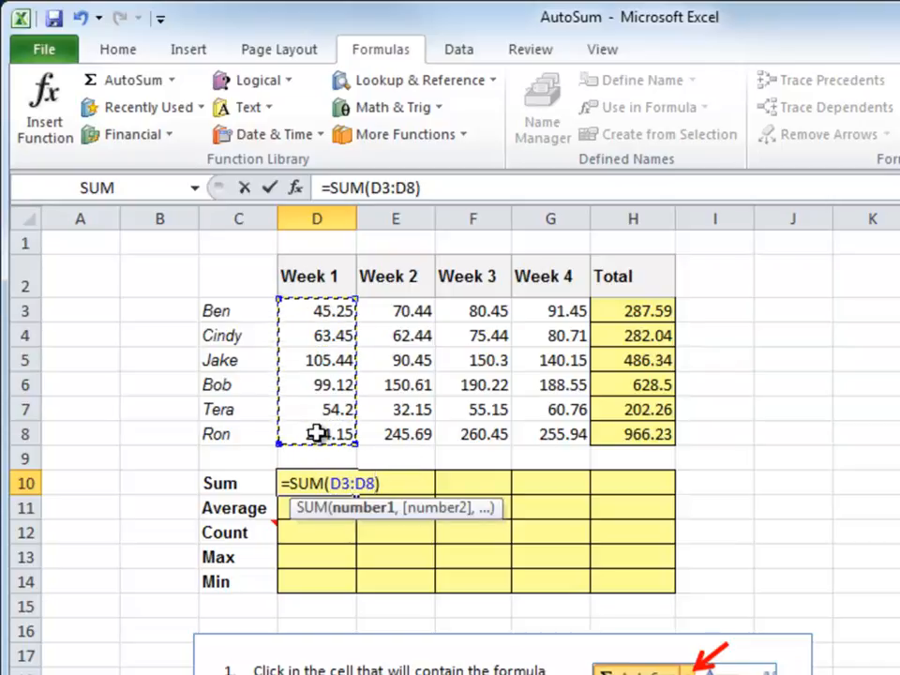
{"action": "key", "text": "Return"}
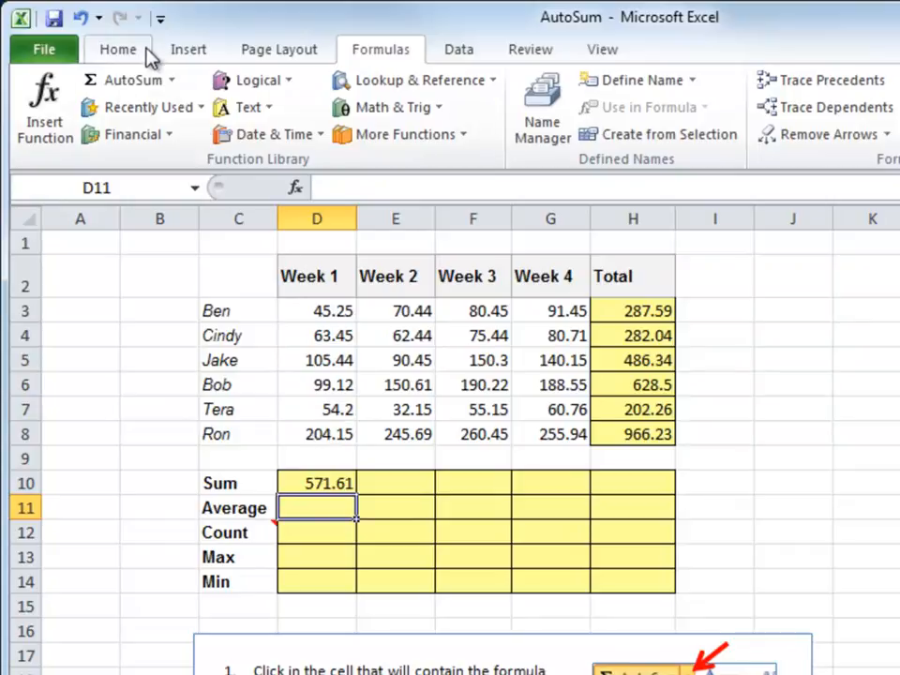
- Enter =AVERAGE(D3:D8) in D11 so Week 1's average shows 95.26833
{"action": "left_click", "coordinate": [169, 82]}
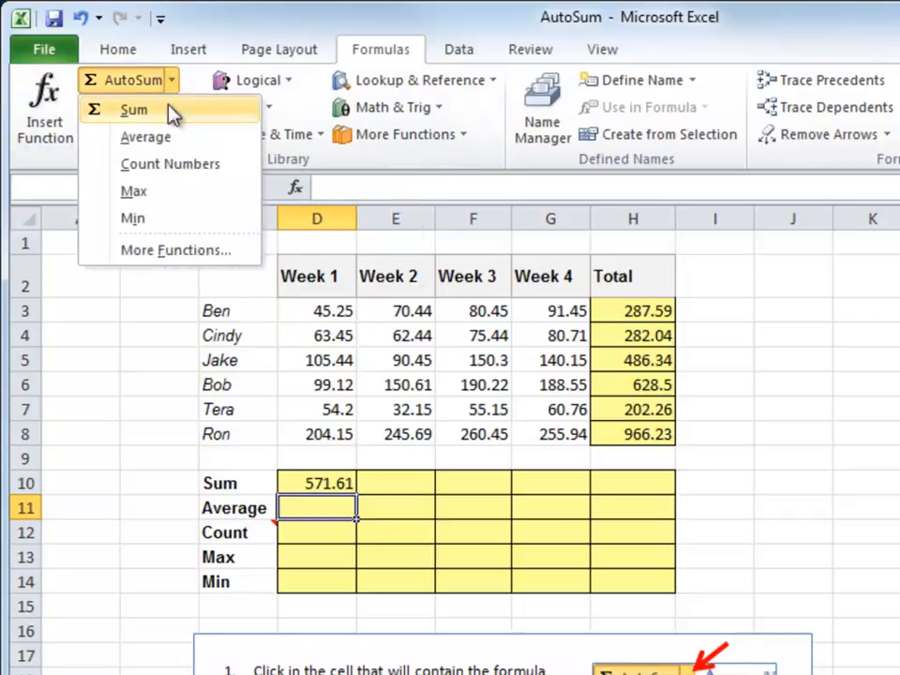
{"action": "left_click", "coordinate": [142, 139]}
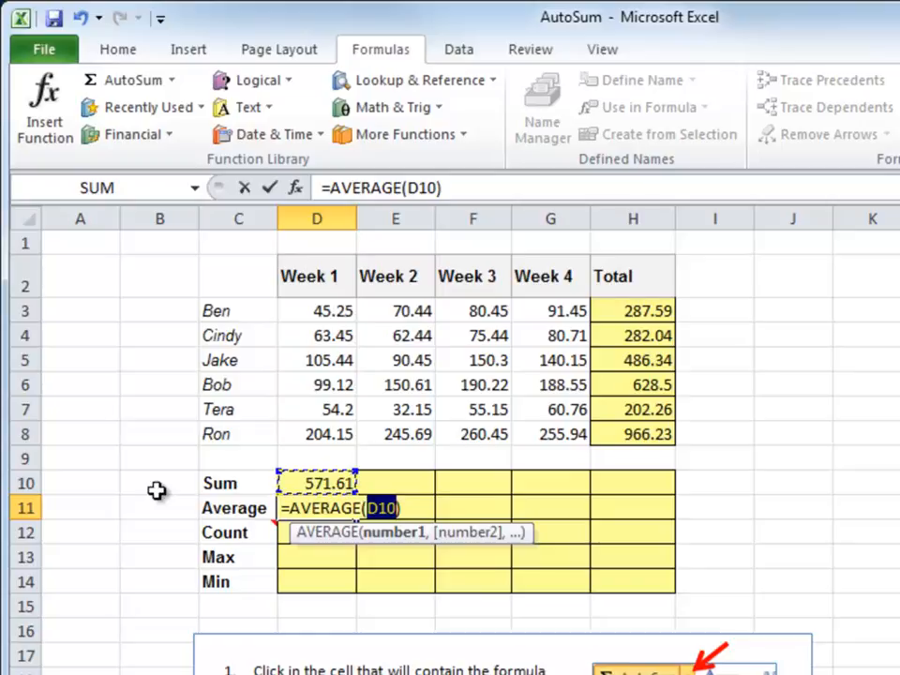
{"action": "left_click_drag", "start_coordinate": [321, 312], "coordinate": [321, 431]}
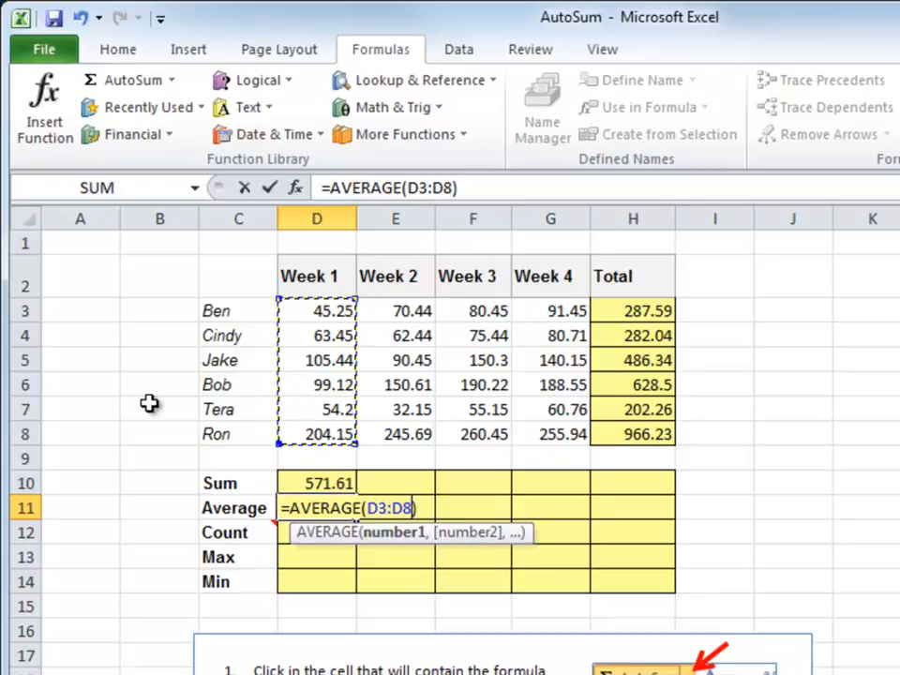
{"action": "key", "text": "Return"}
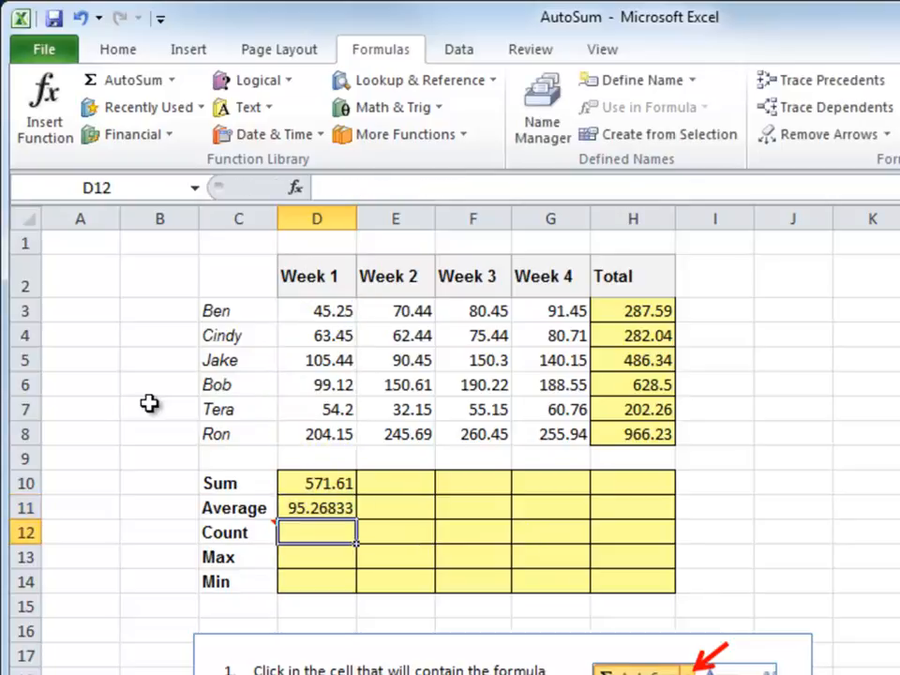
- Add COUNT, MAX and MIN of D3:D8 in D12–D14, giving 6, 204.15 and 45.25
{"action": "left_click", "coordinate": [173, 82]}
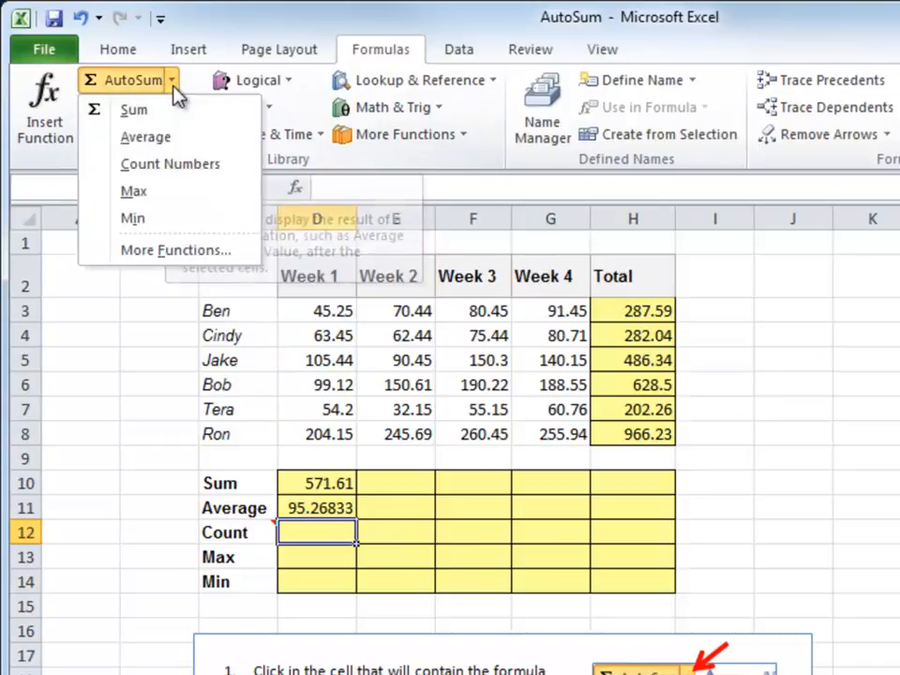
{"action": "left_click", "coordinate": [155, 177]}
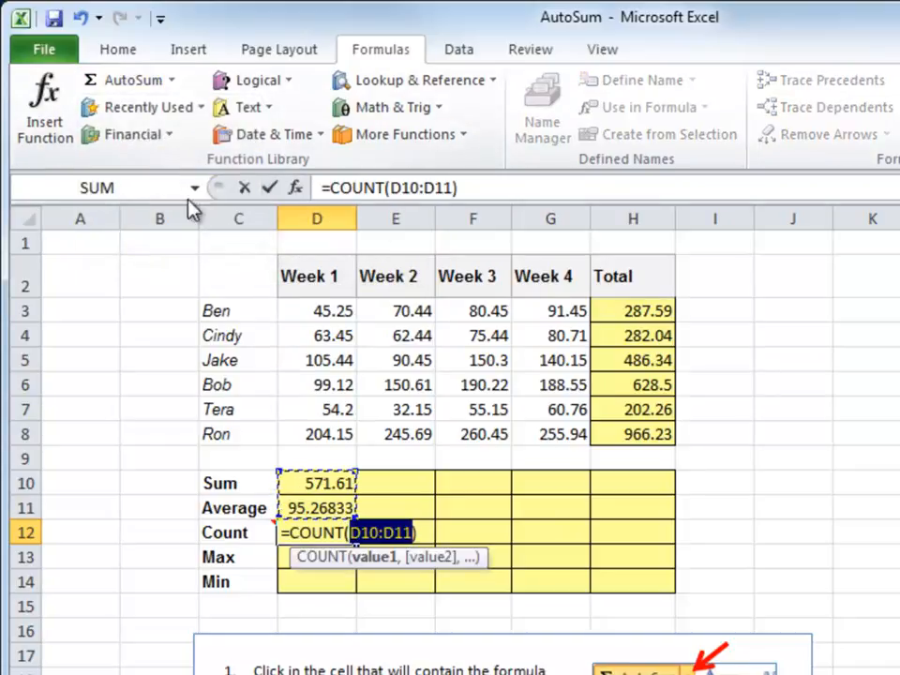
{"action": "left_click_drag", "start_coordinate": [296, 309], "coordinate": [317, 426]}
{"action": "key", "text": "Return"}
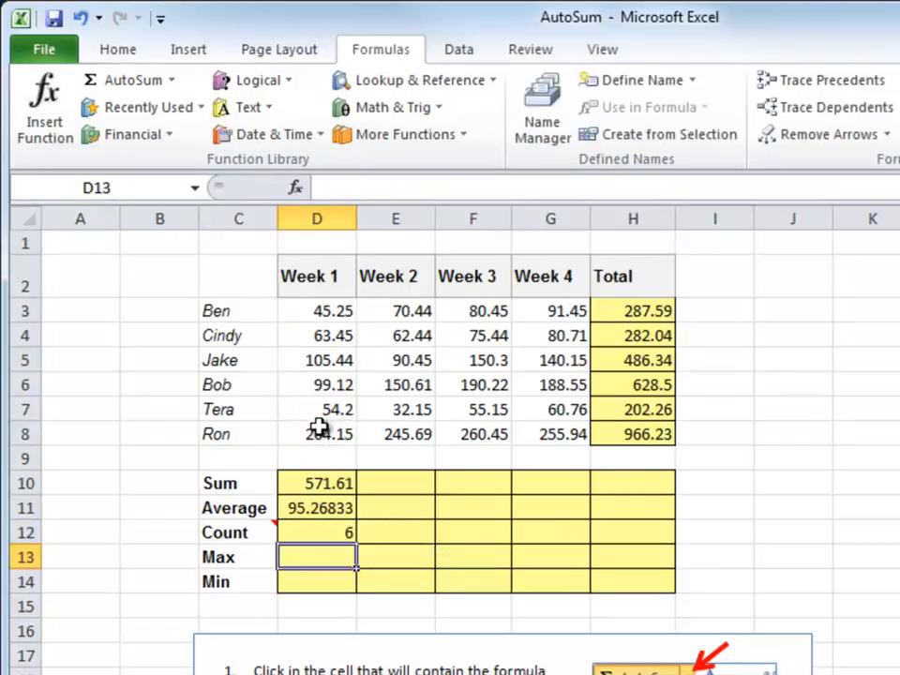
{"action": "left_click", "coordinate": [173, 82]}
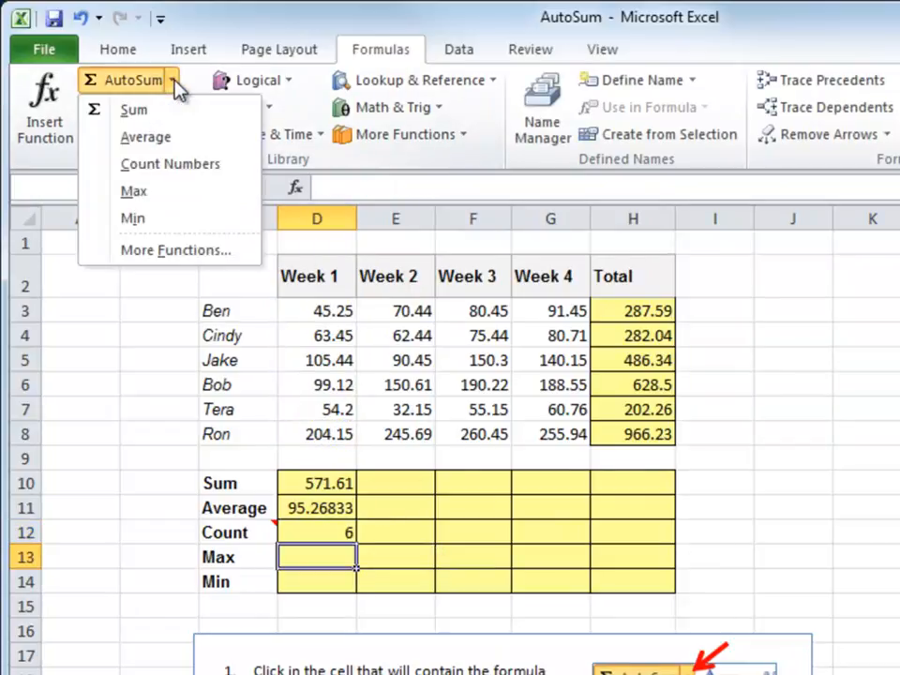
{"action": "left_click", "coordinate": [143, 194]}
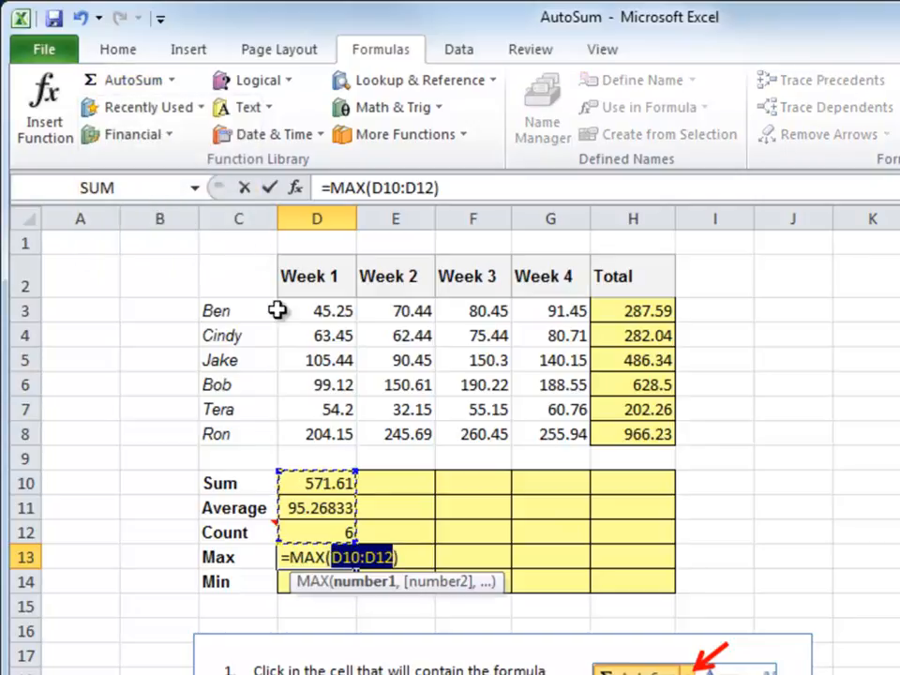
{"action": "left_click_drag", "start_coordinate": [332, 315], "coordinate": [330, 435]}
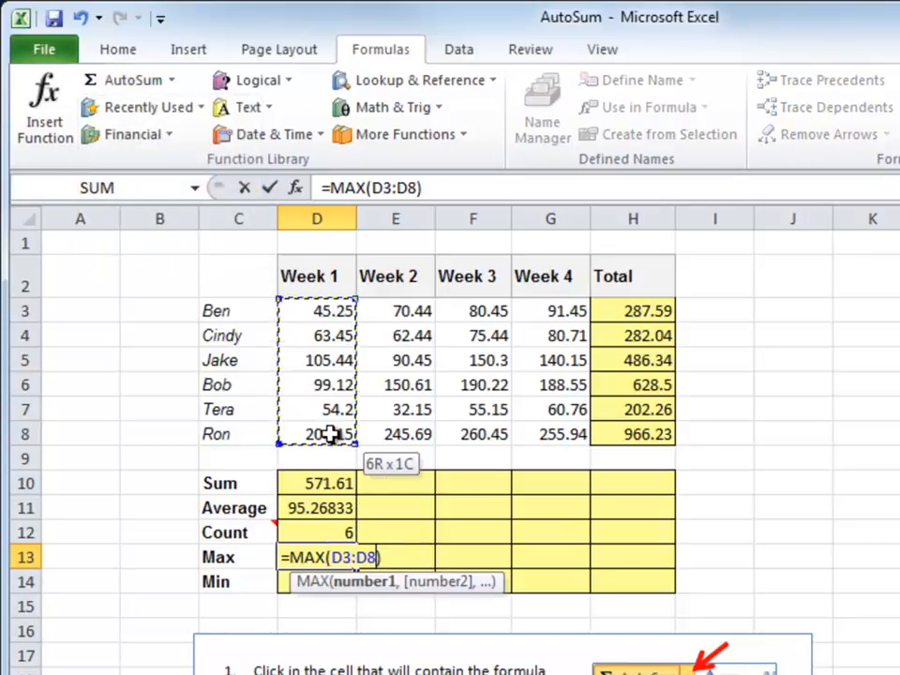
{"action": "key", "text": "Return"}
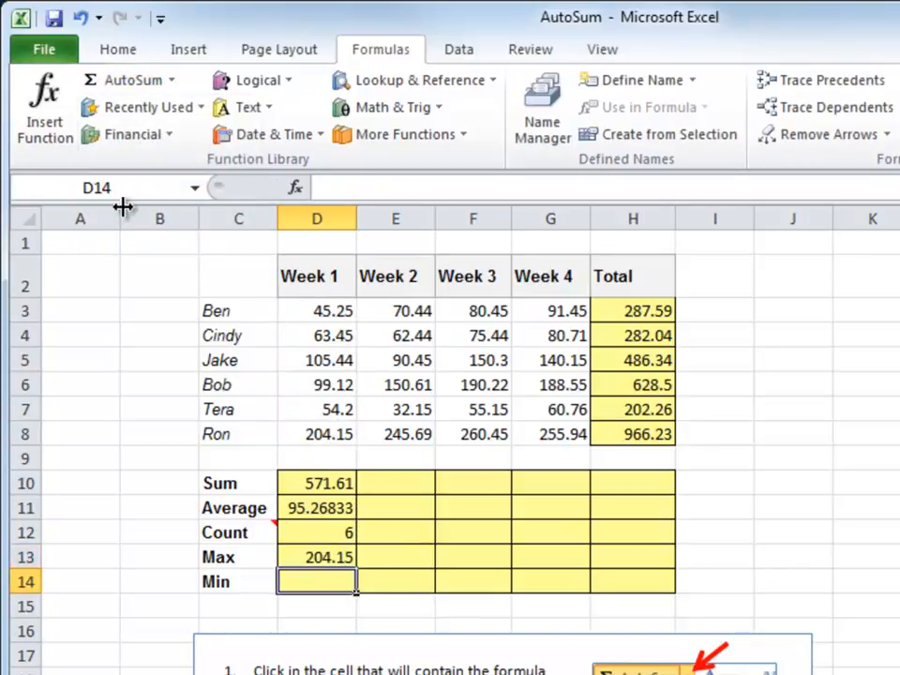
{"action": "left_click", "coordinate": [173, 81]}
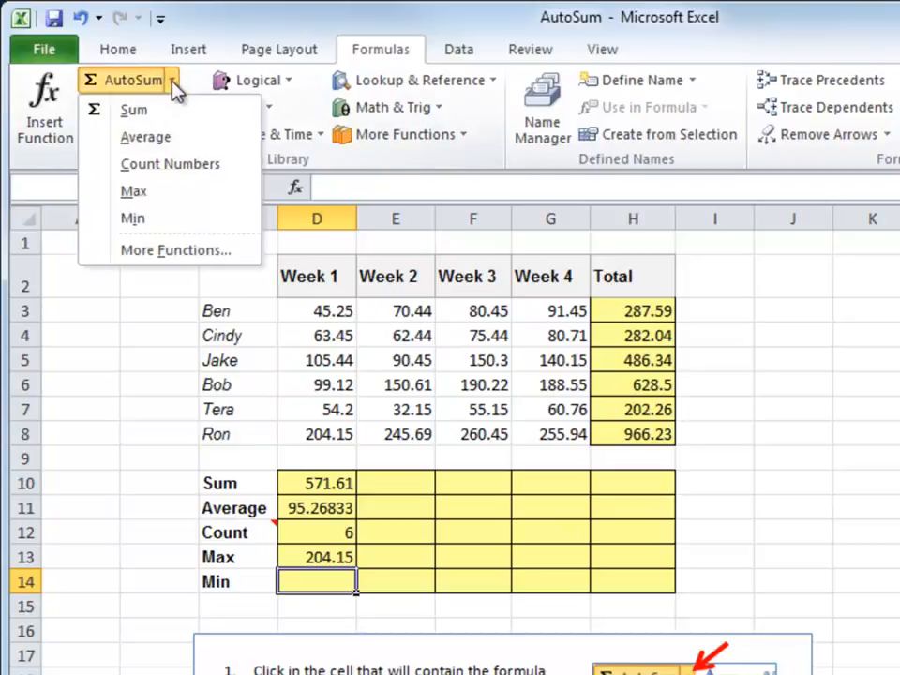
{"action": "left_click", "coordinate": [150, 217]}
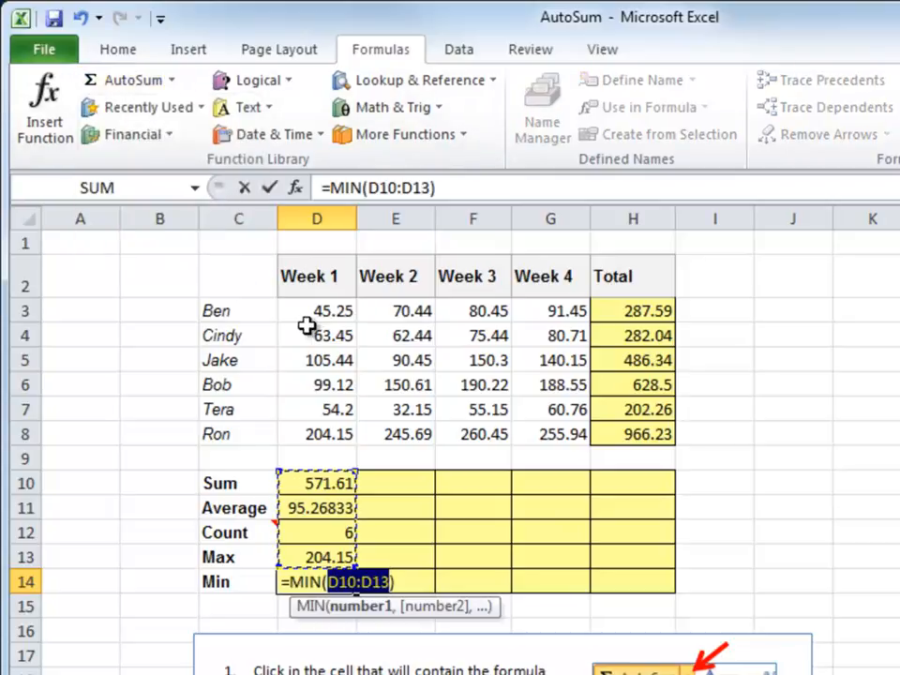
{"action": "left_click_drag", "start_coordinate": [314, 312], "coordinate": [317, 437]}
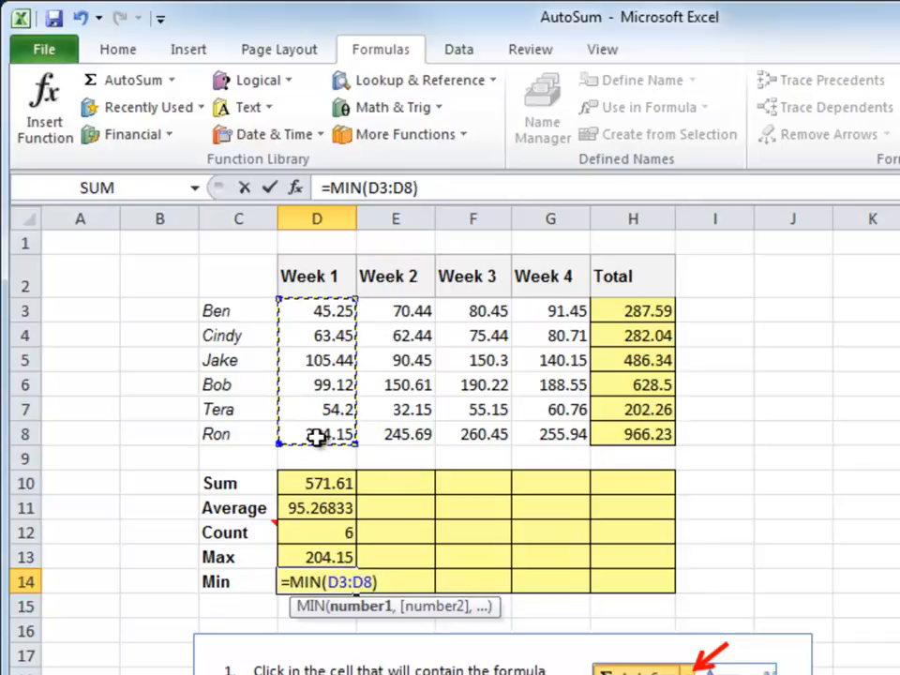
{"action": "key", "text": "Return"}
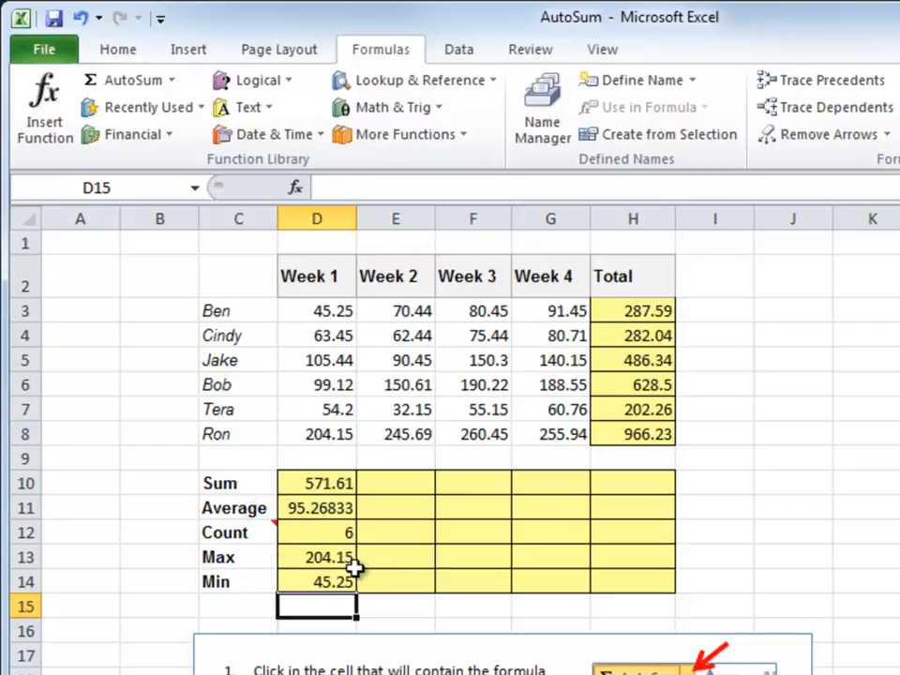
- Fill the Week 1 summary formulas in D10:D14 across to column H
{"action": "mouse_move", "coordinate": [249, 538]}
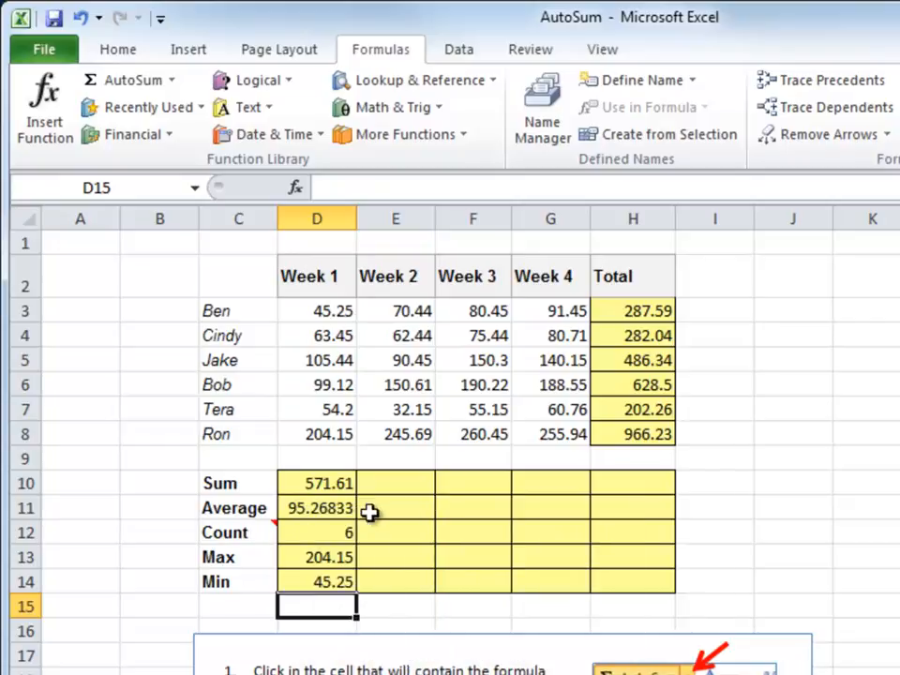
{"action": "left_click", "coordinate": [412, 482]}
{"action": "mouse_move", "coordinate": [344, 484]}
{"action": "left_mouse_down"}
{"action": "mouse_move", "coordinate": [326, 508]}
{"action": "mouse_move", "coordinate": [322, 582]}
{"action": "left_mouse_up"}
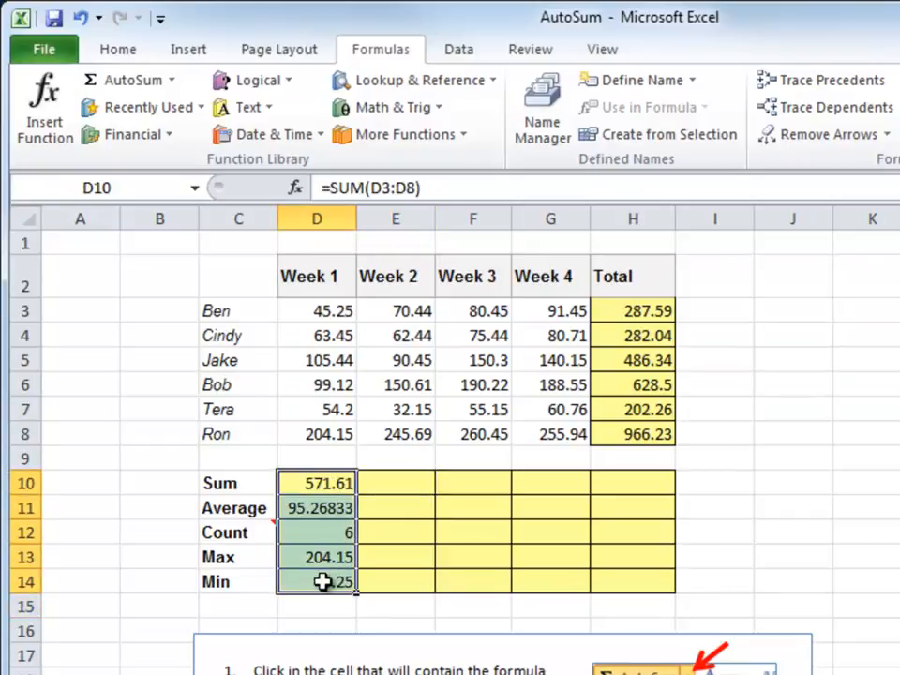
{"action": "left_click_drag", "start_coordinate": [359, 592], "coordinate": [646, 580]}
{"action": "left_click", "coordinate": [333, 605]}
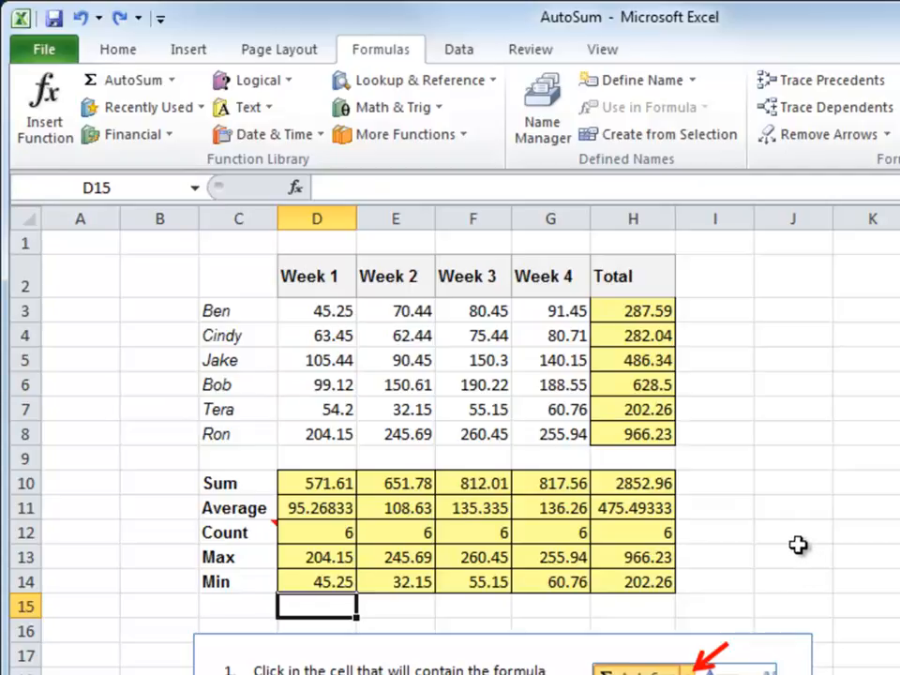
- Clear E10:H14, then drag D10:D14 toward column H, moving the results under Total
{"action": "left_click_drag", "start_coordinate": [448, 532], "coordinate": [611, 582]}
{"action": "key", "text": "Delete"}
{"action": "left_click_drag", "start_coordinate": [308, 477], "coordinate": [313, 583]}
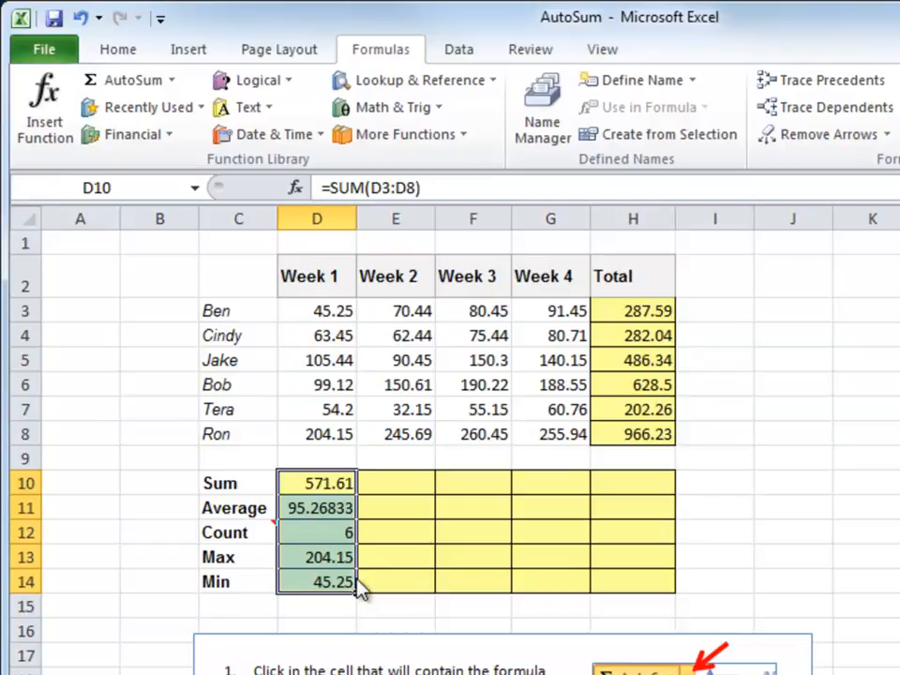
{"action": "left_click_drag", "start_coordinate": [361, 588], "coordinate": [615, 579]}
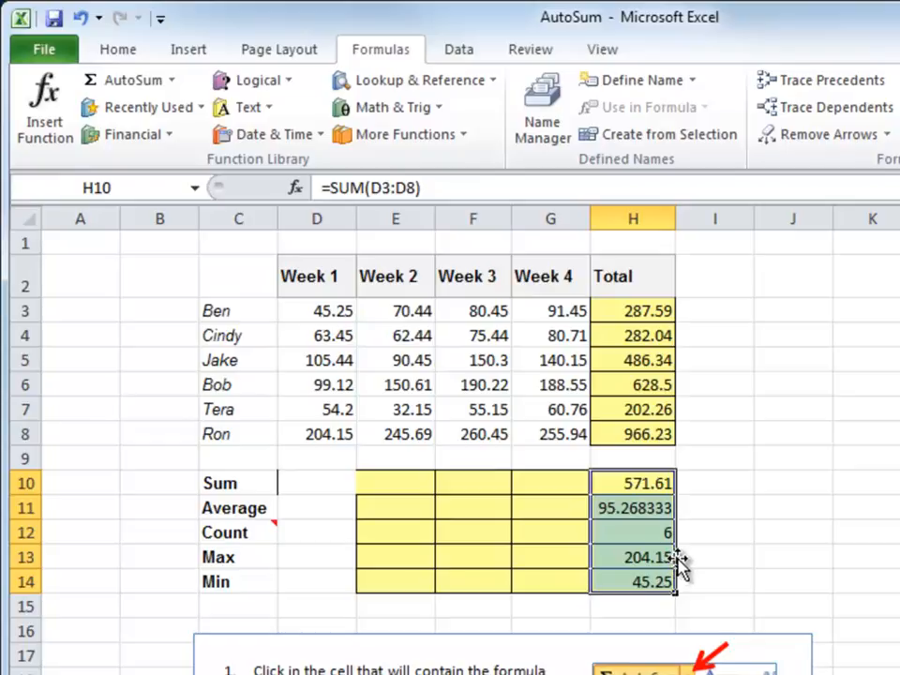
- Undo the move and fill D10:D14 through column H, giving Sums 571.61 to 2852.96
{"action": "key", "text": "ctrl+z"}
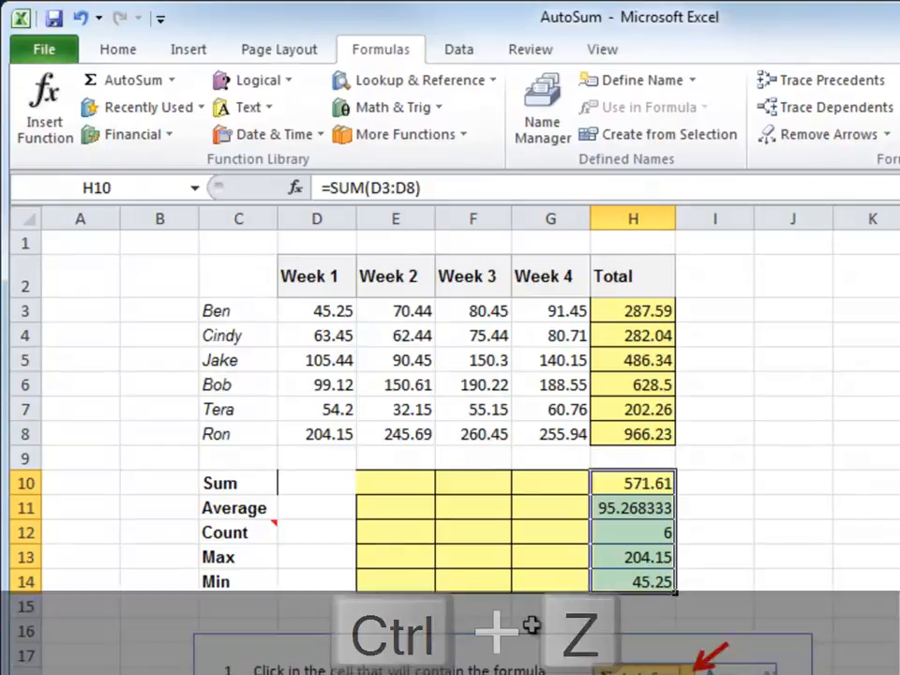
{"action": "key", "text": "ctrl+z"}
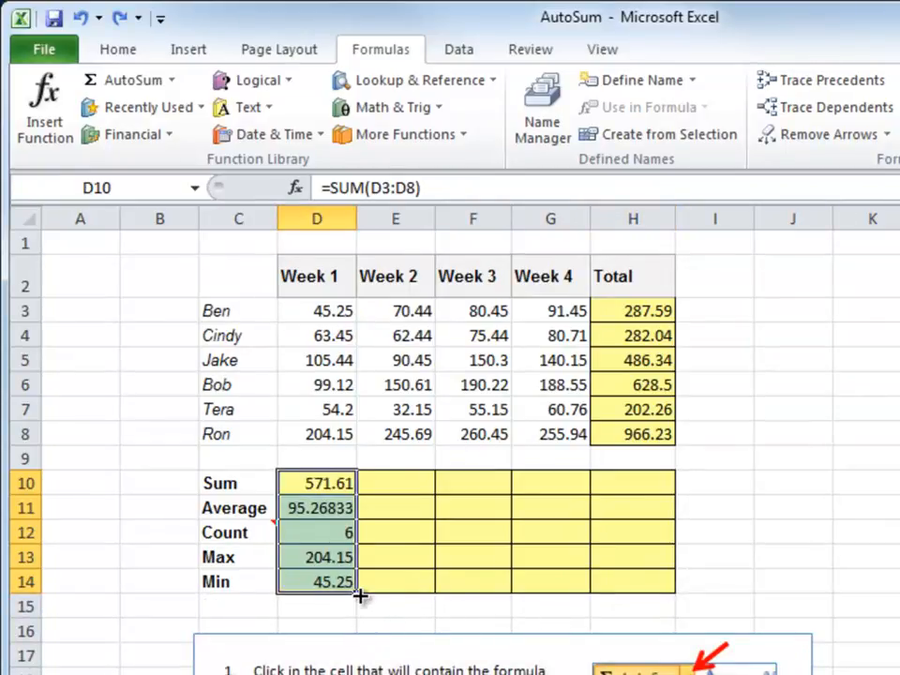
{"action": "left_click_drag", "start_coordinate": [358, 594], "coordinate": [639, 579]}
{"action": "left_click", "coordinate": [305, 608]}
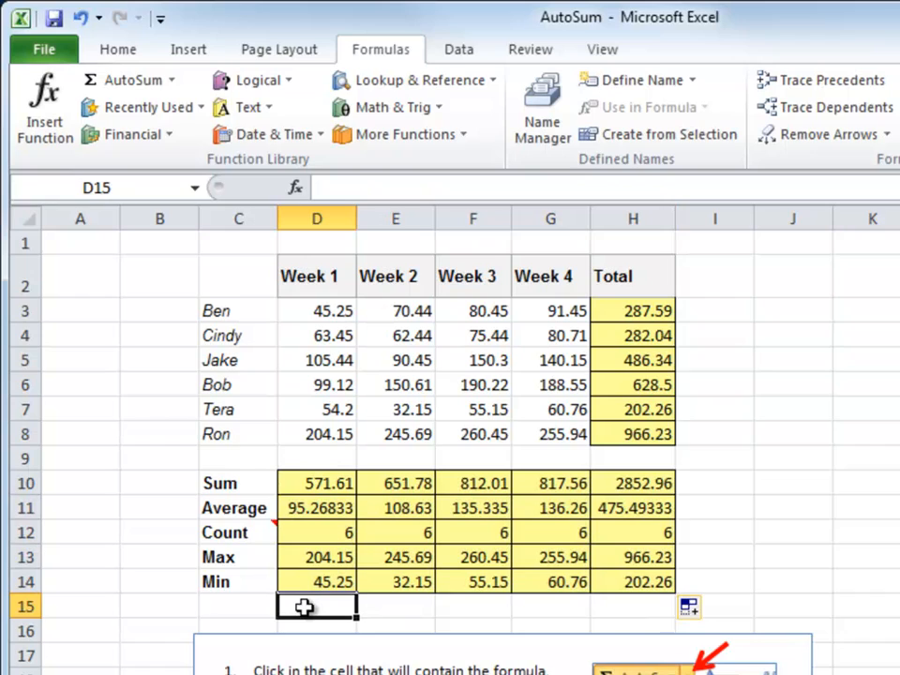